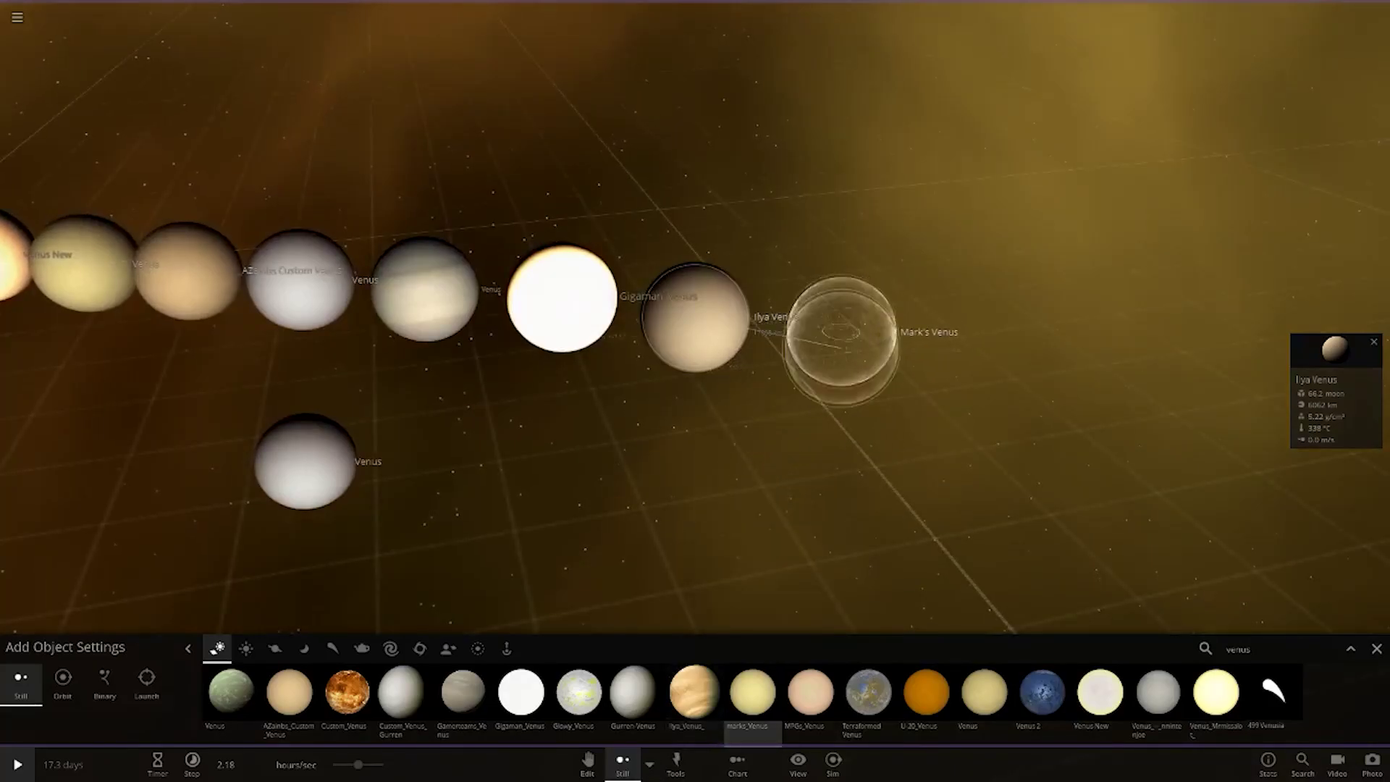
Place Mark's Venus and another Venus variant at the end of the row
left_click(838, 575)
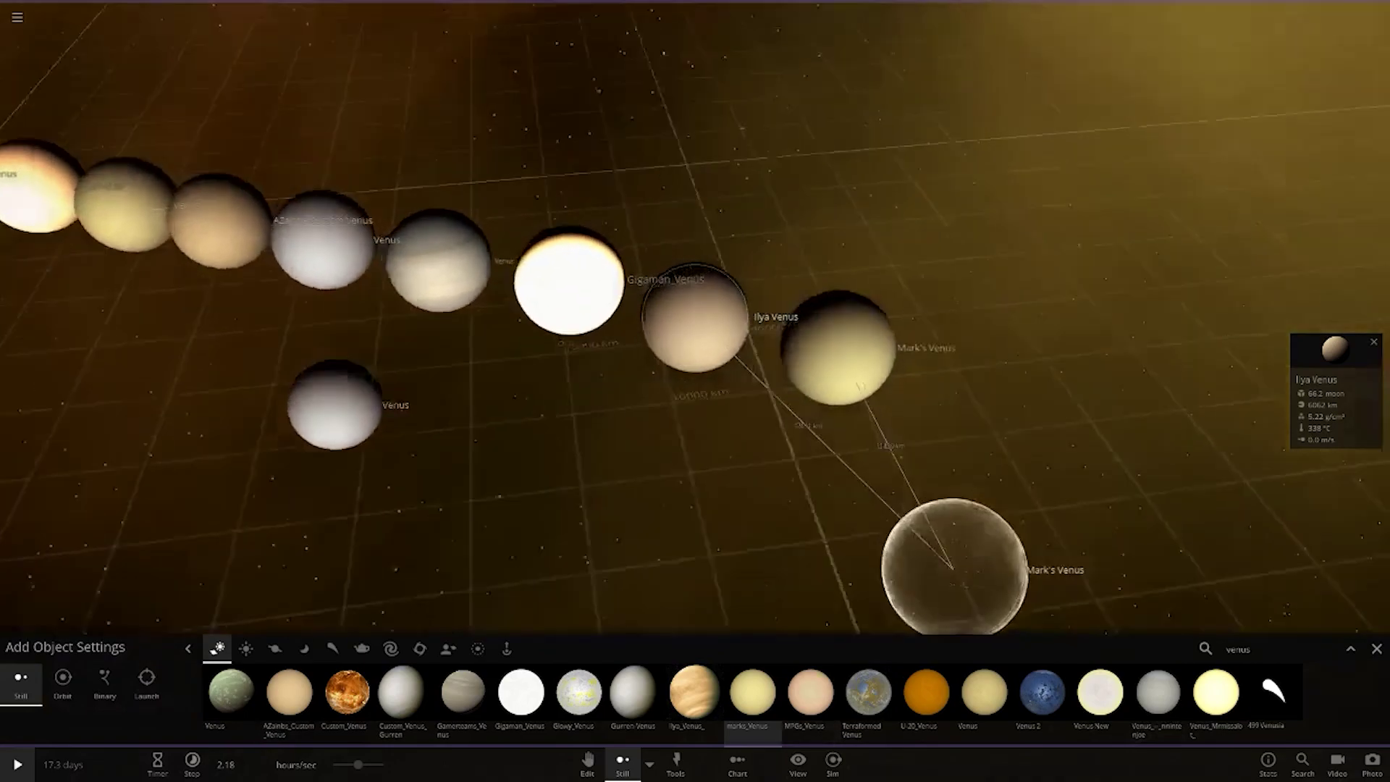
left_click_drag(811, 488, 641, 412)
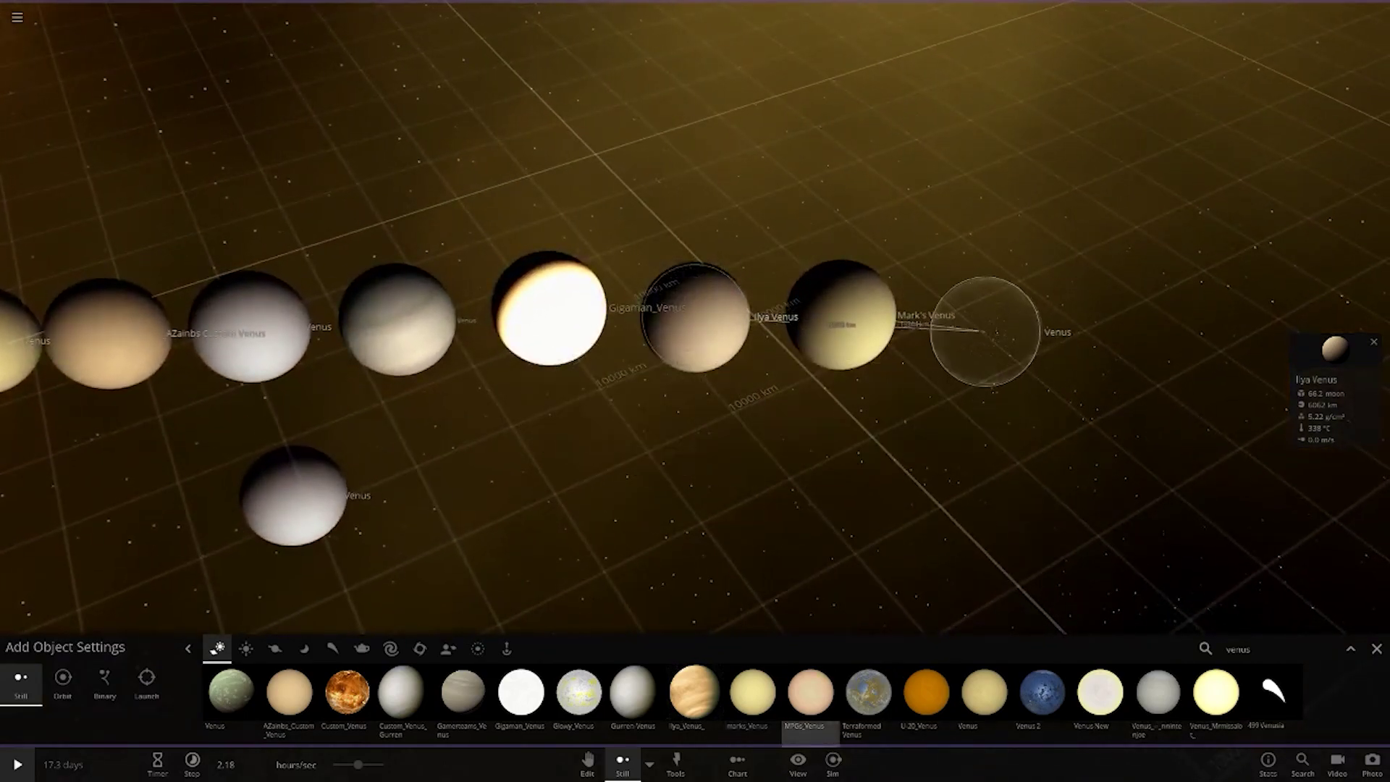
left_click(985, 328)
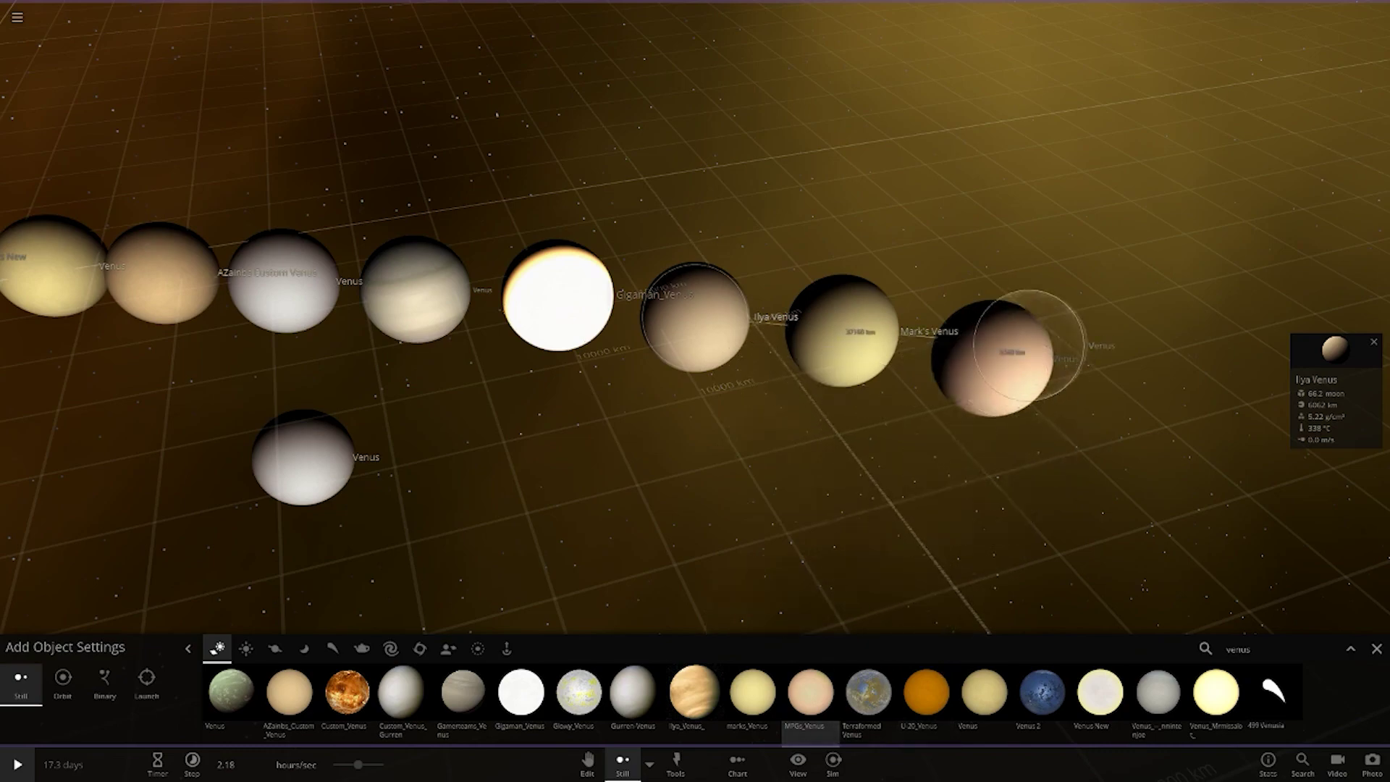
Place the pale pink Venus, then the orange U-20 Venus at the row's end
left_click(999, 364)
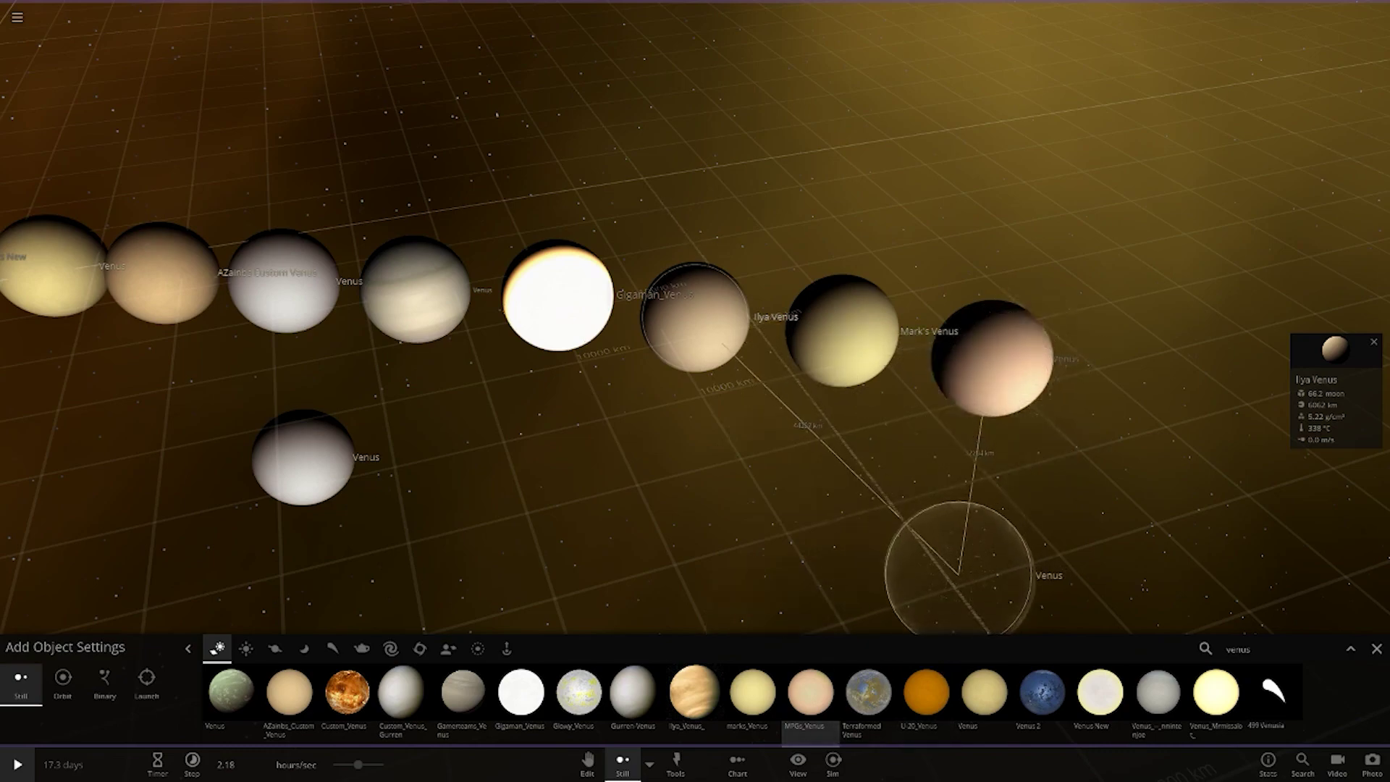
left_click(944, 676)
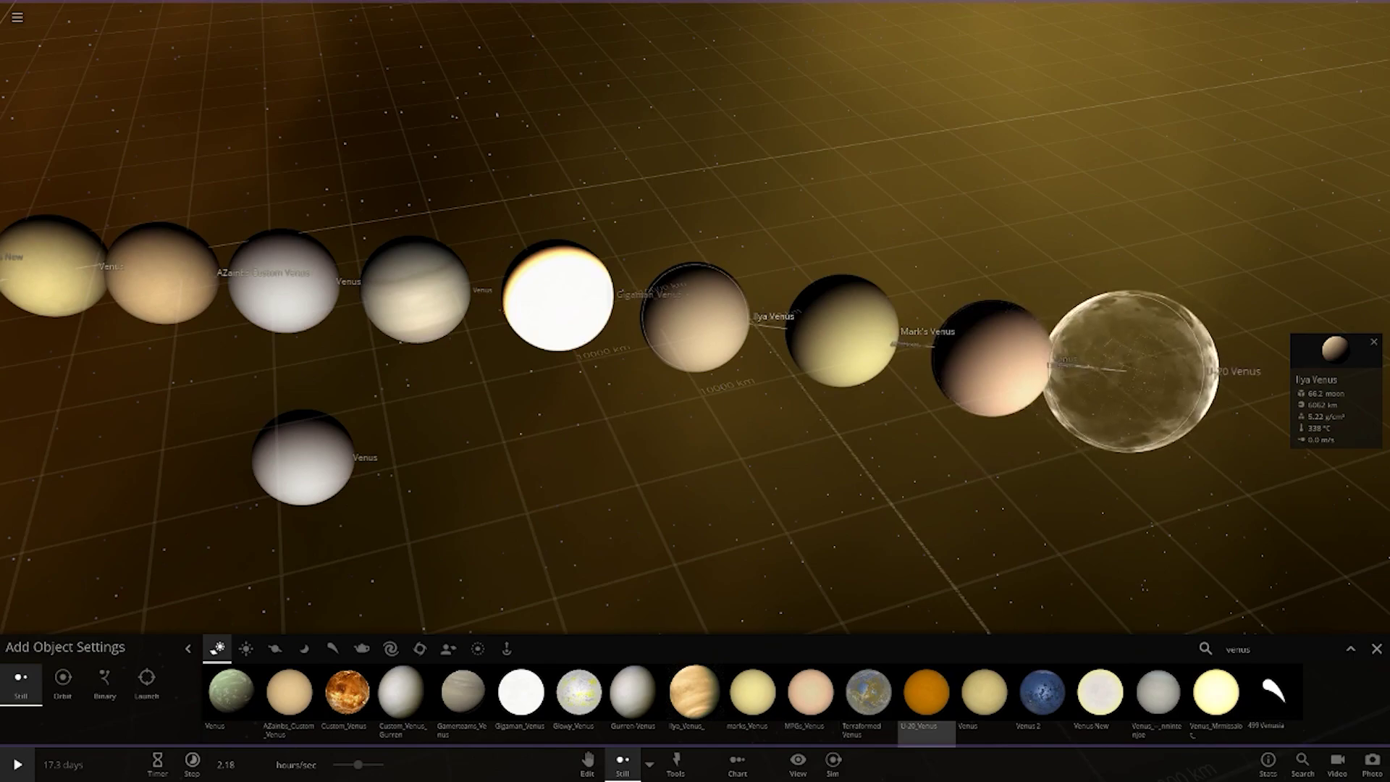
scroll(1130, 369, "down", 3)
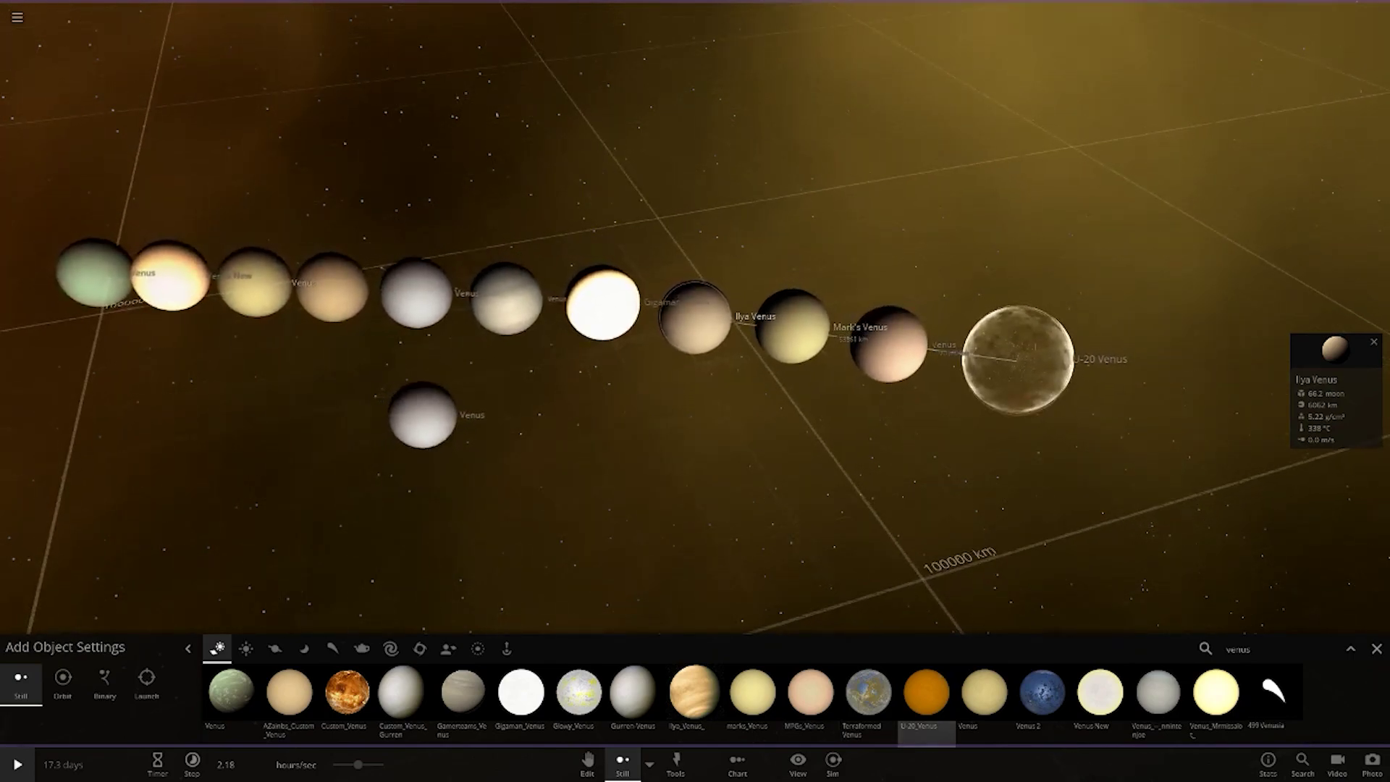
left_click(1018, 360)
Finish placing and fly the camera to U-20 Venus for a close look
left_click(1376, 648)
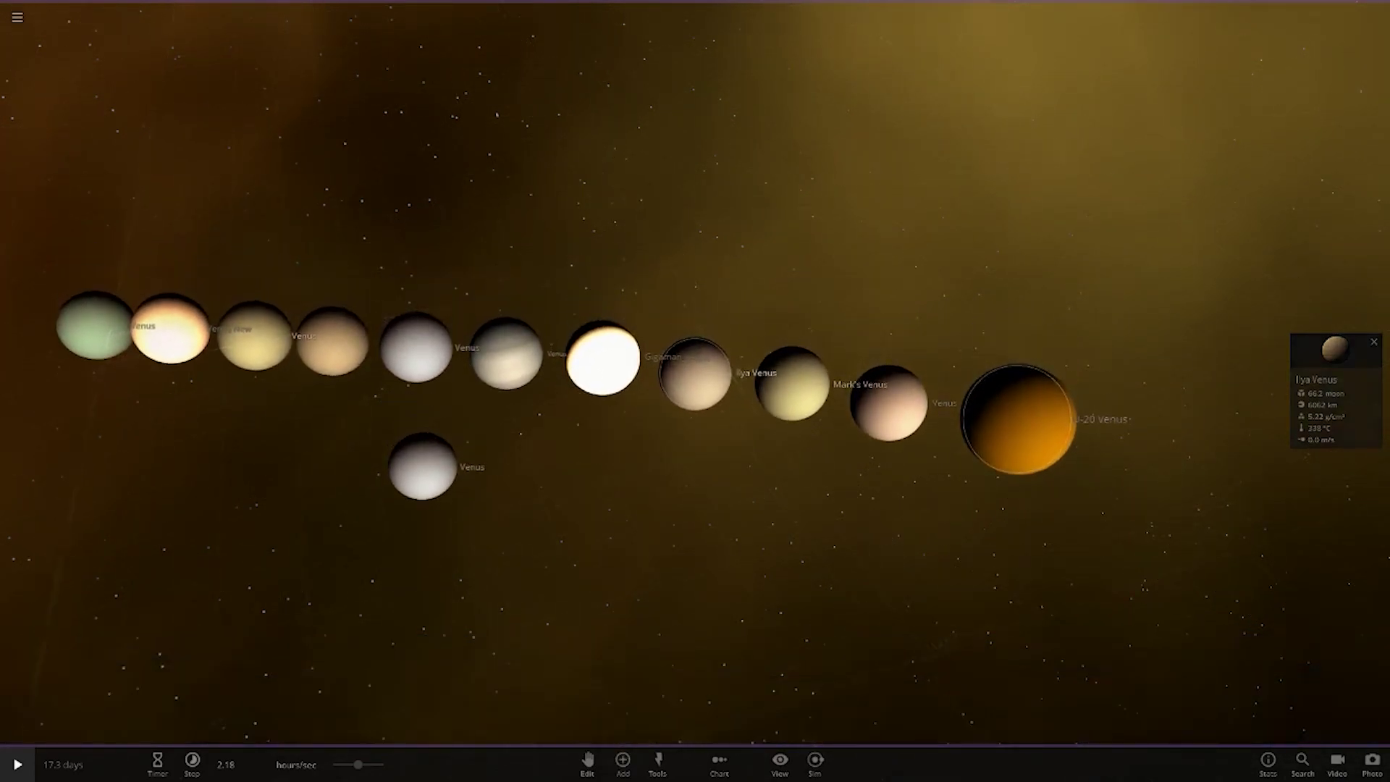
double_click(1018, 419)
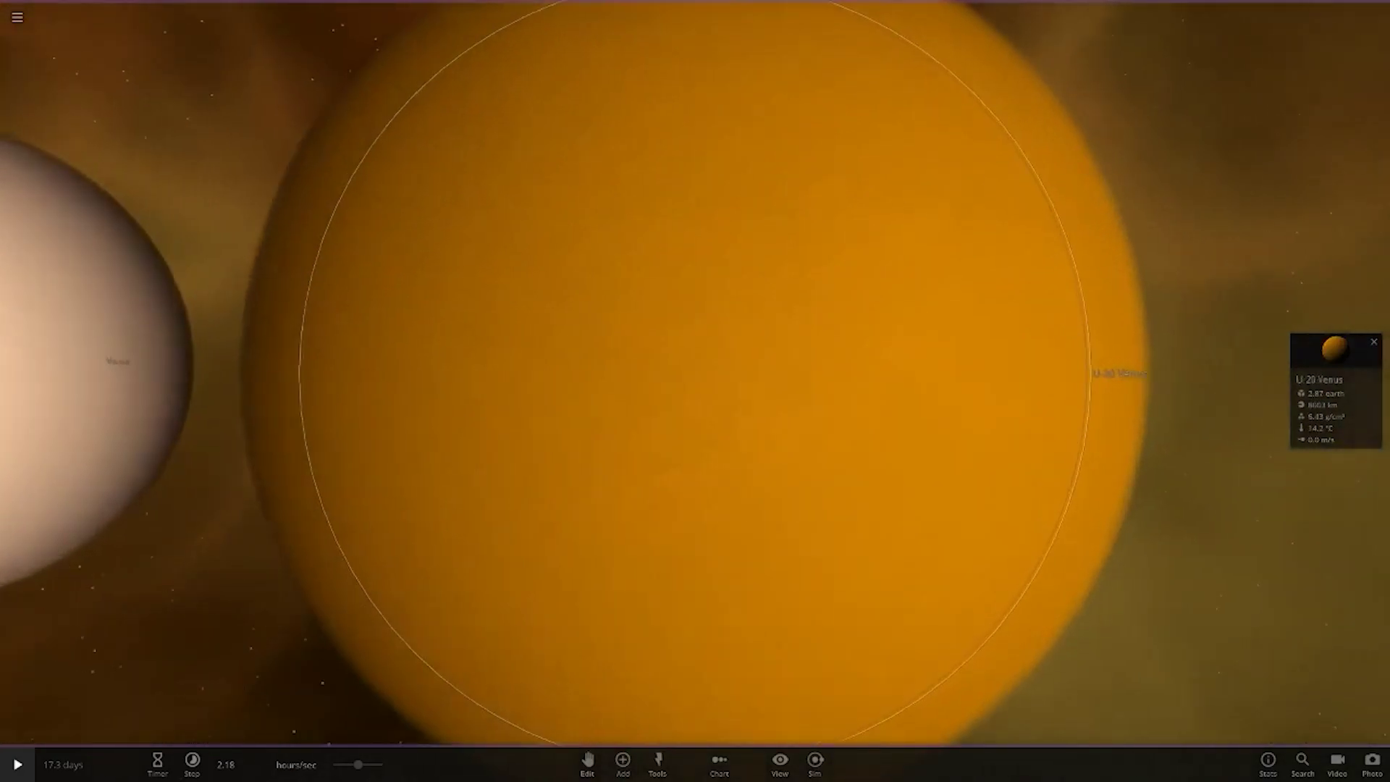
scroll(1323, 678, "down", 5)
scroll(1324, 678, "up", 2)
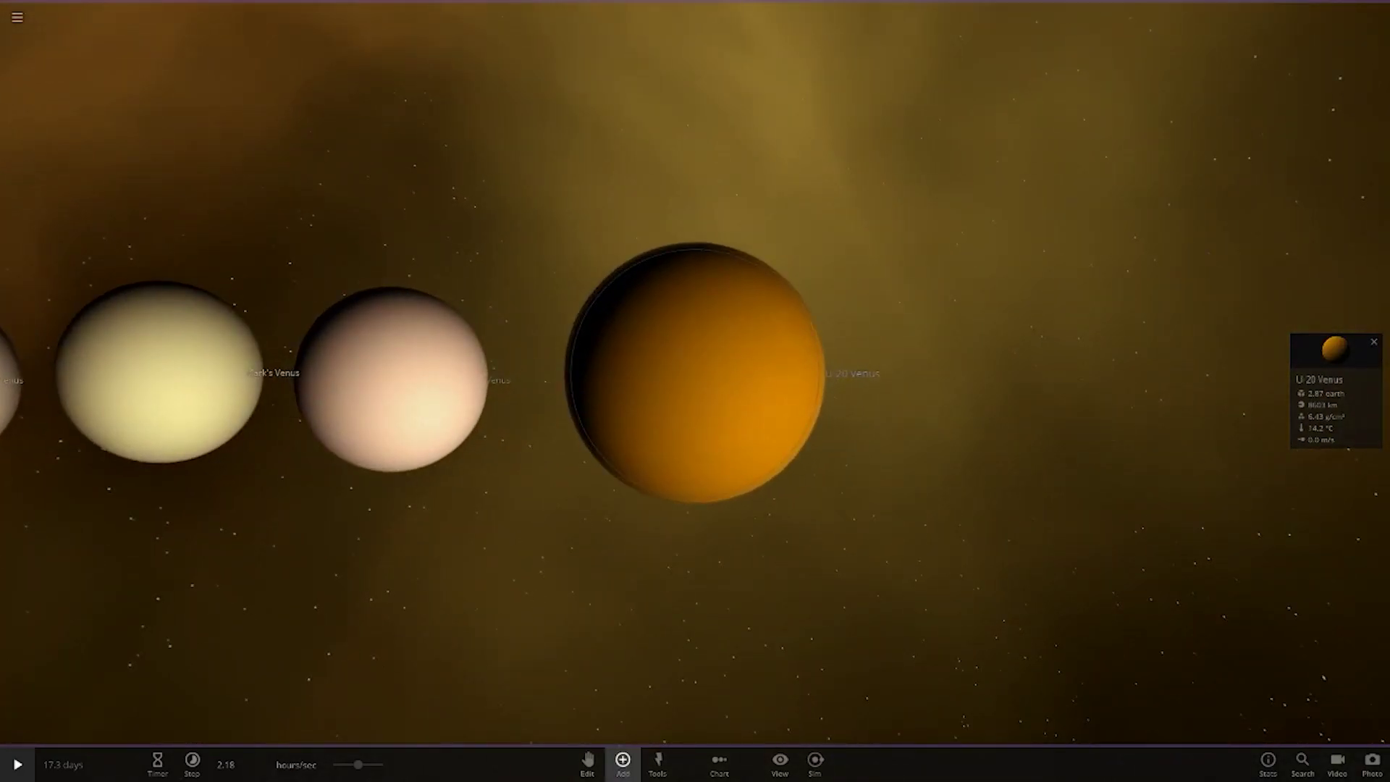
key("a")
scroll(695, 326, "down", 3)
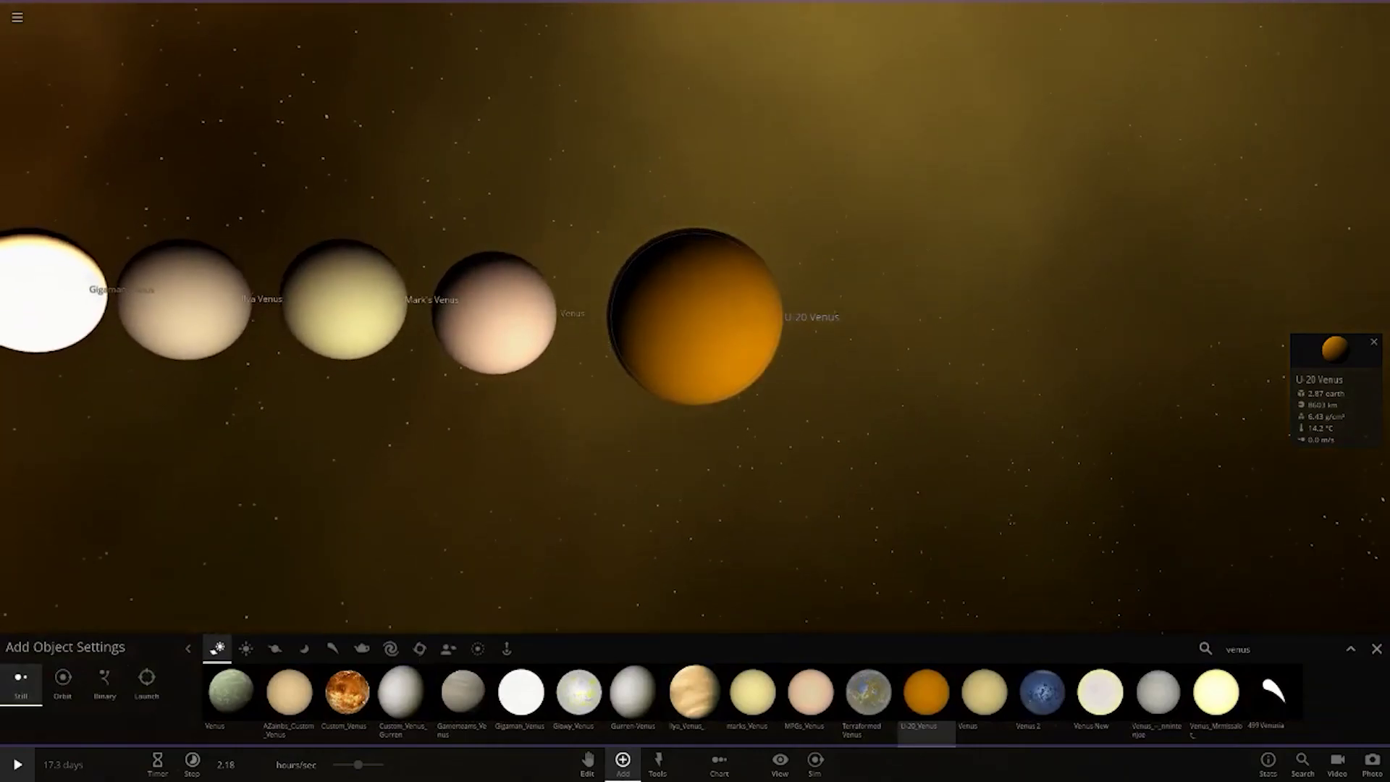
Place the grey custom Venus beside U-20 Venus and focus on it
left_click(1158, 691)
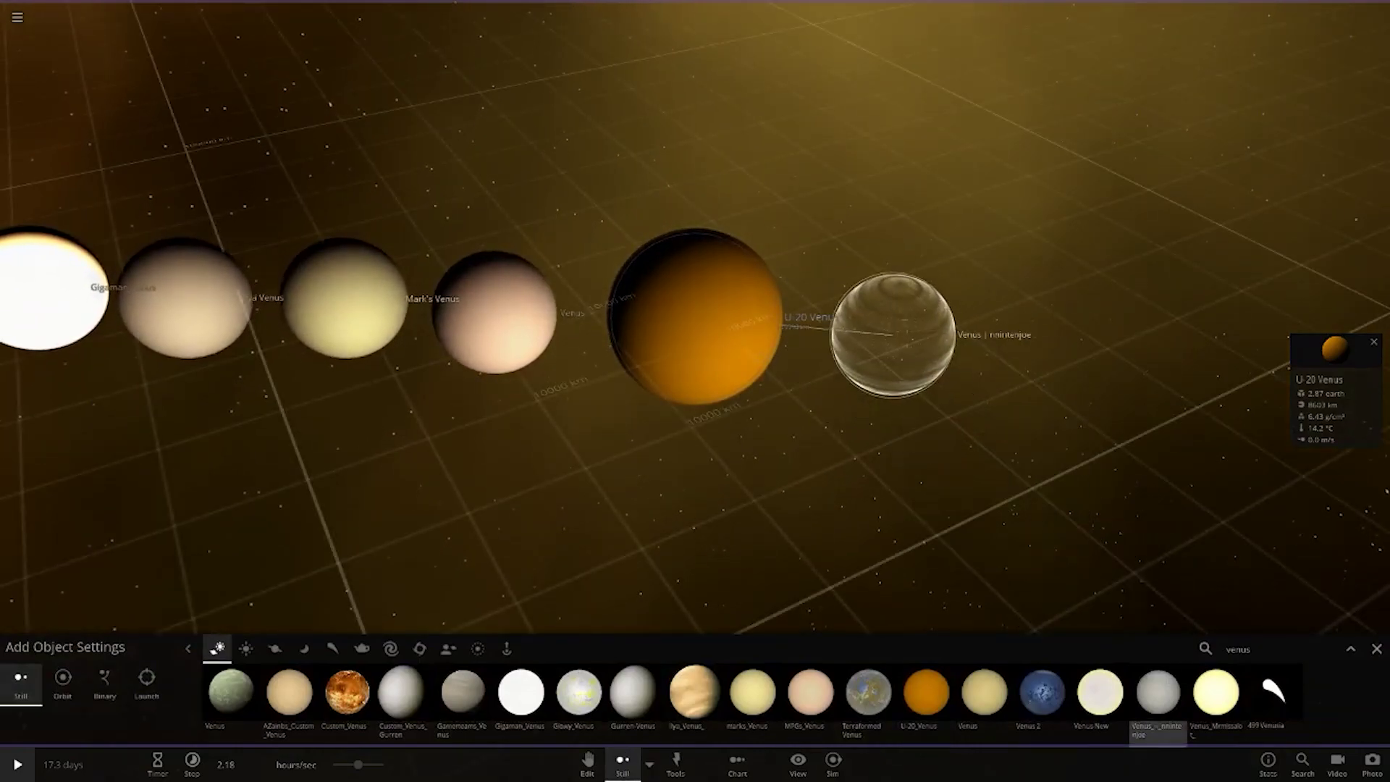
left_click(892, 342)
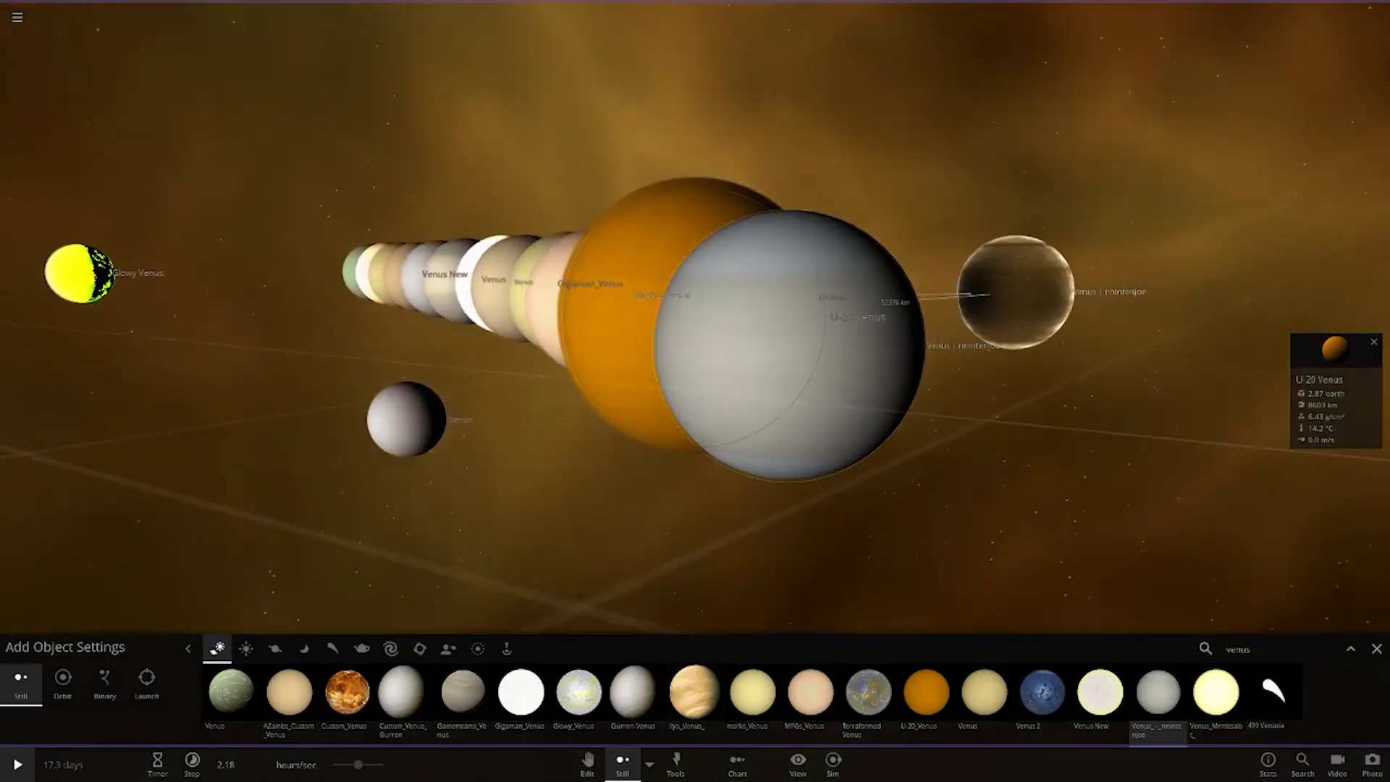
key("Escape")
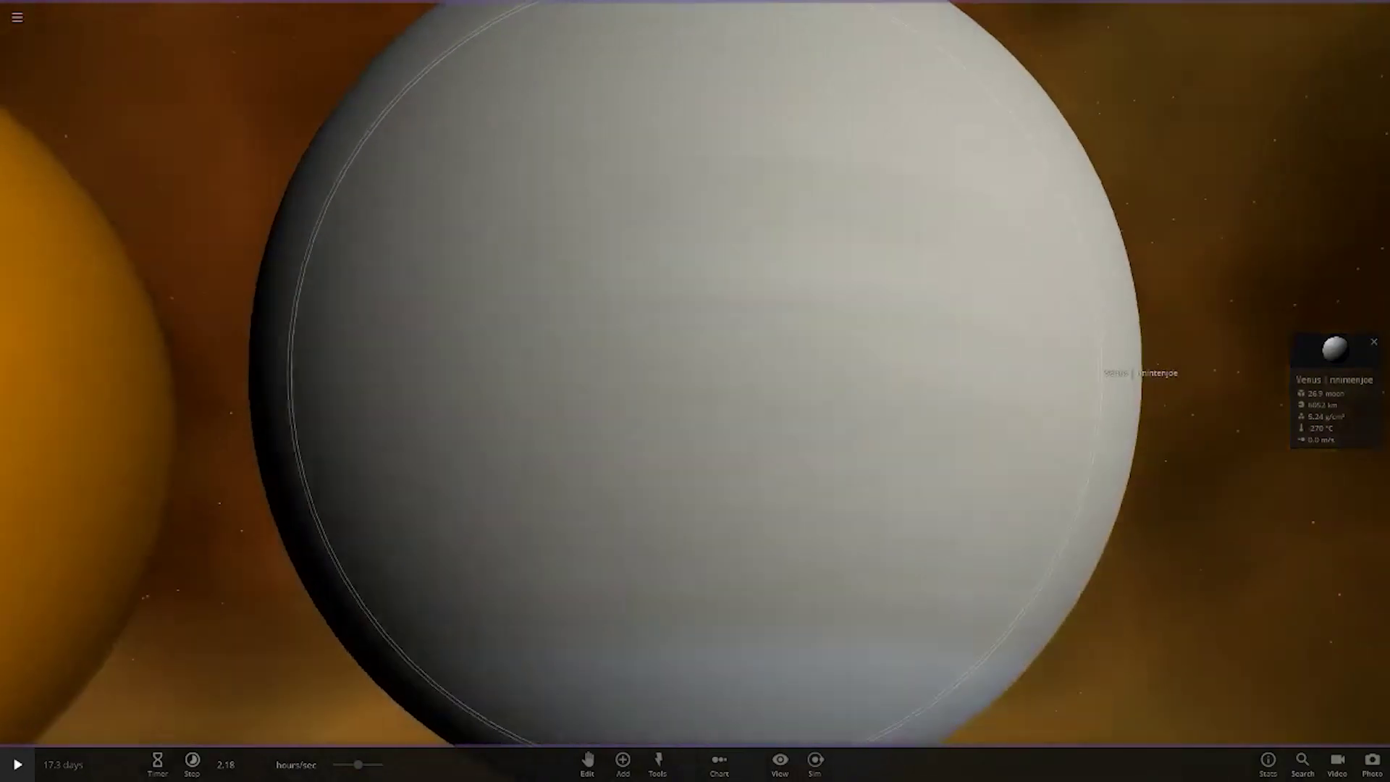
scroll(695, 373, "down", 5)
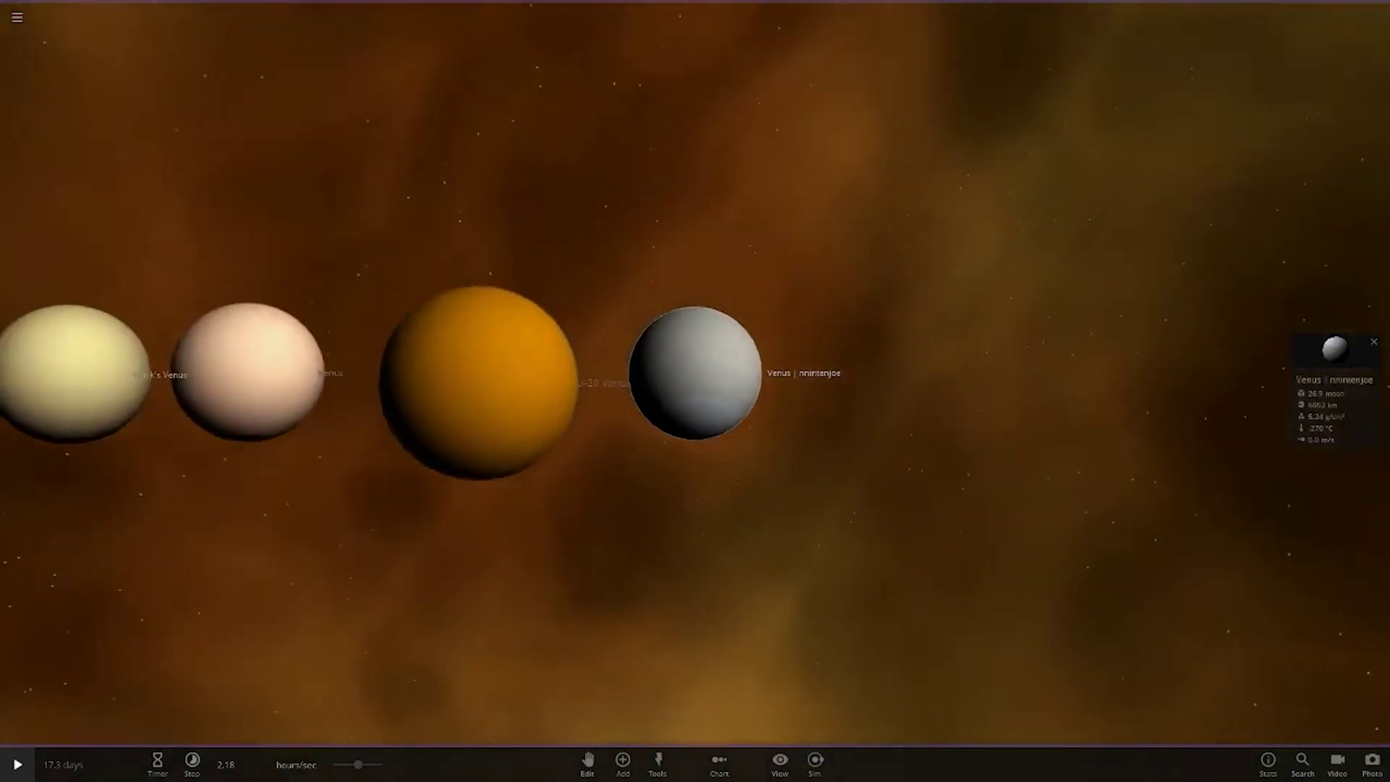
scroll(695, 373, "up", 5)
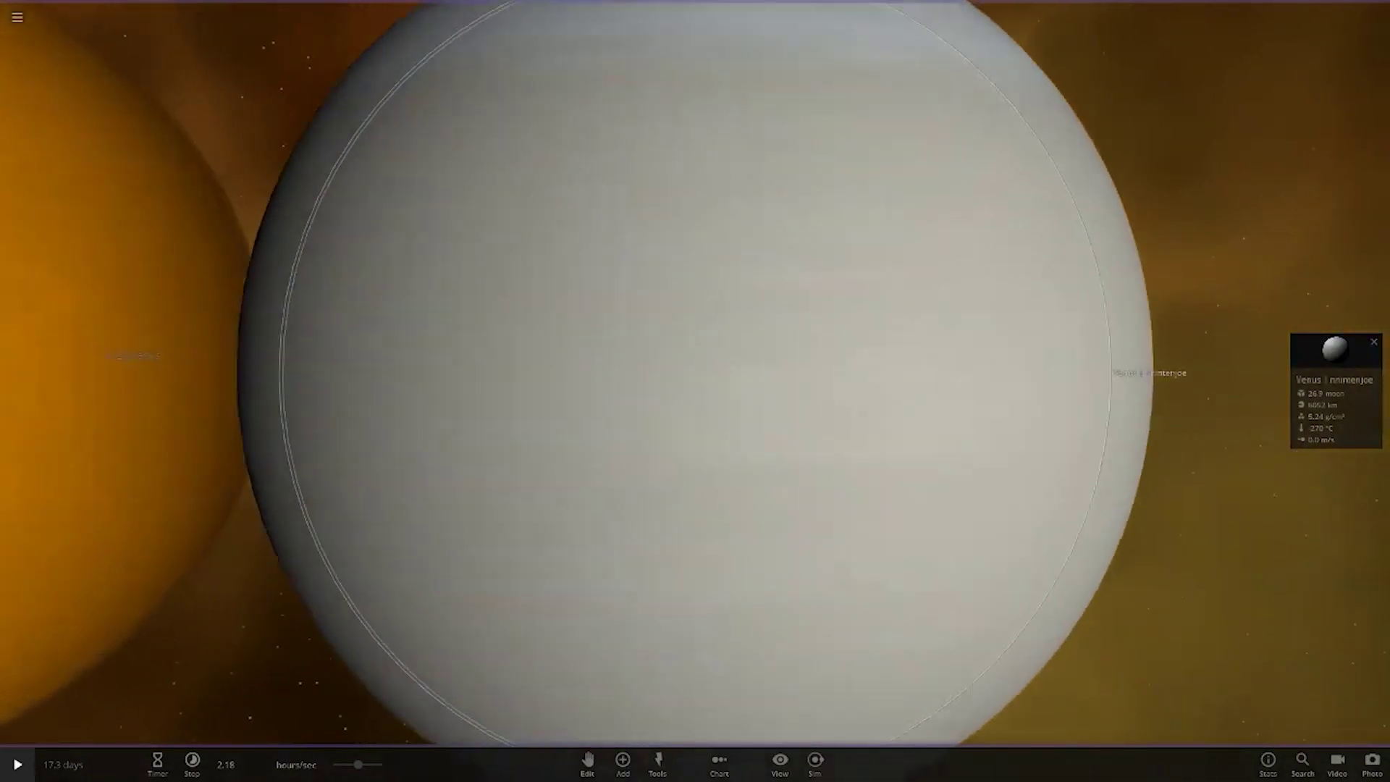
scroll(696, 373, "down", 1)
scroll(696, 373, "down", 5)
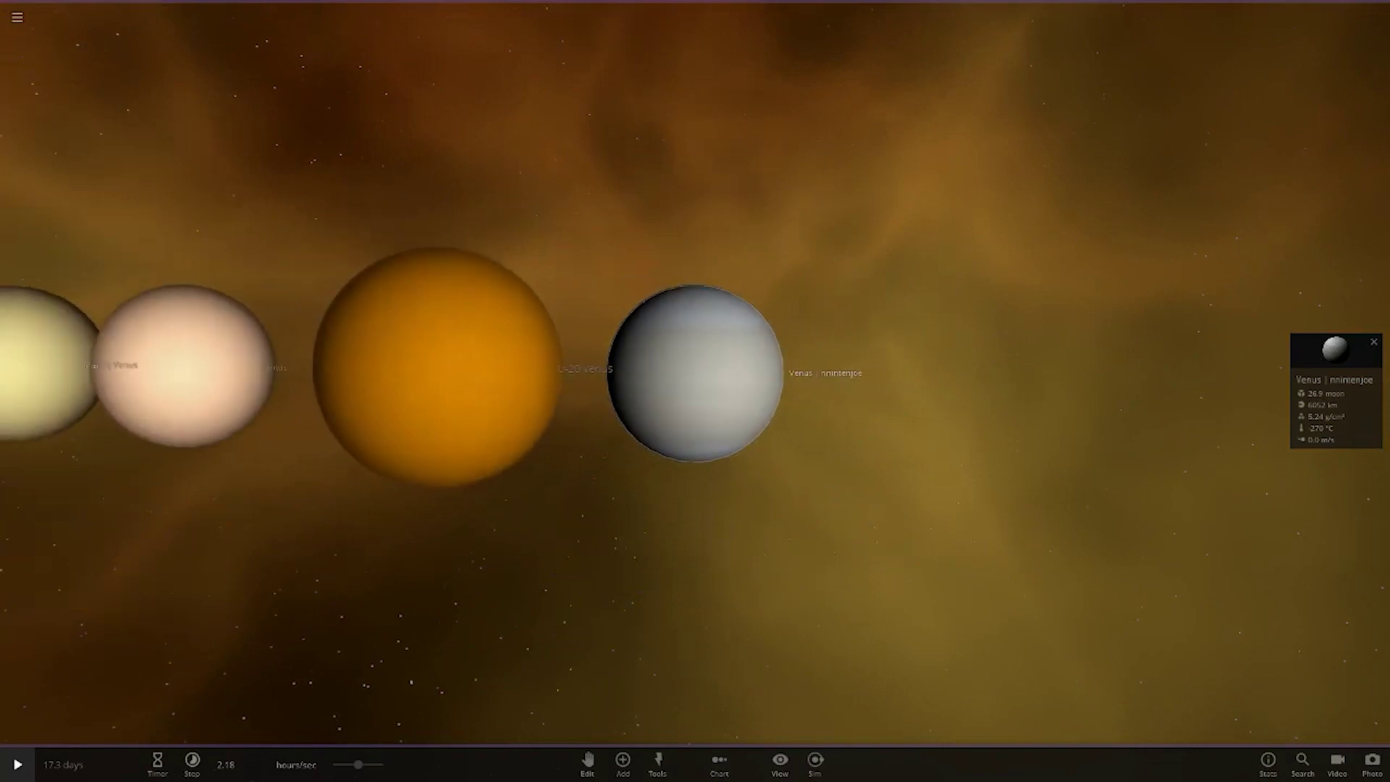
Place Venus Mrmissalot right of the grey Venus and focus the view on it
left_click(622, 761)
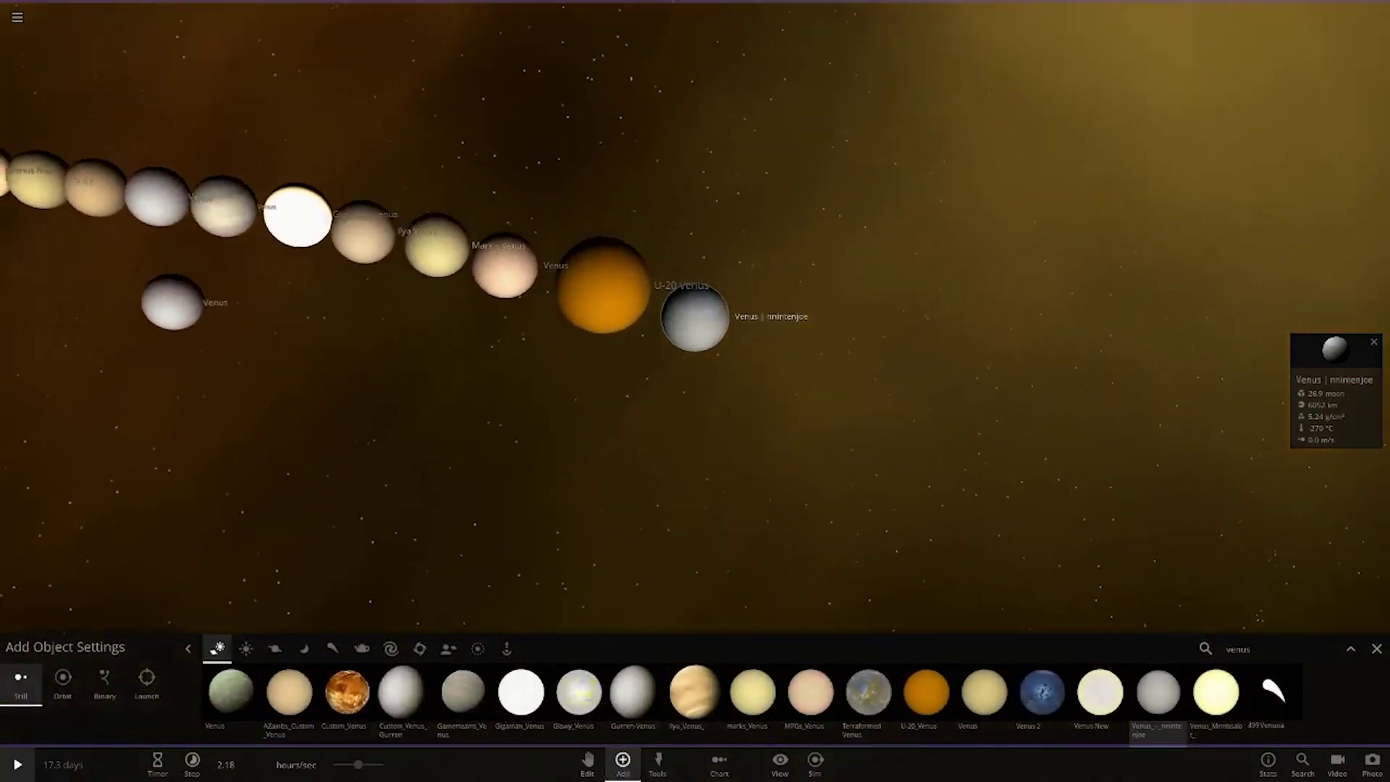
left_click(1215, 692)
left_click(758, 335)
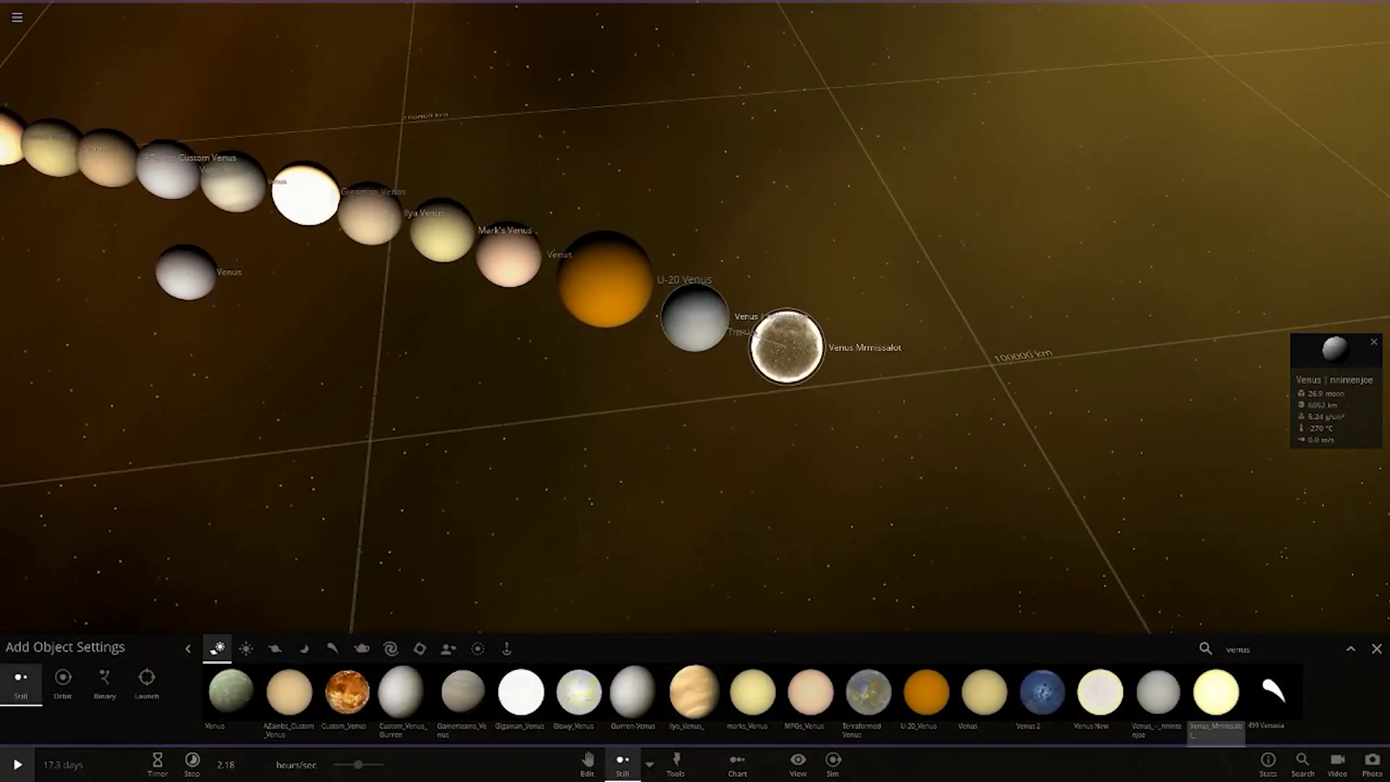
left_click(787, 346)
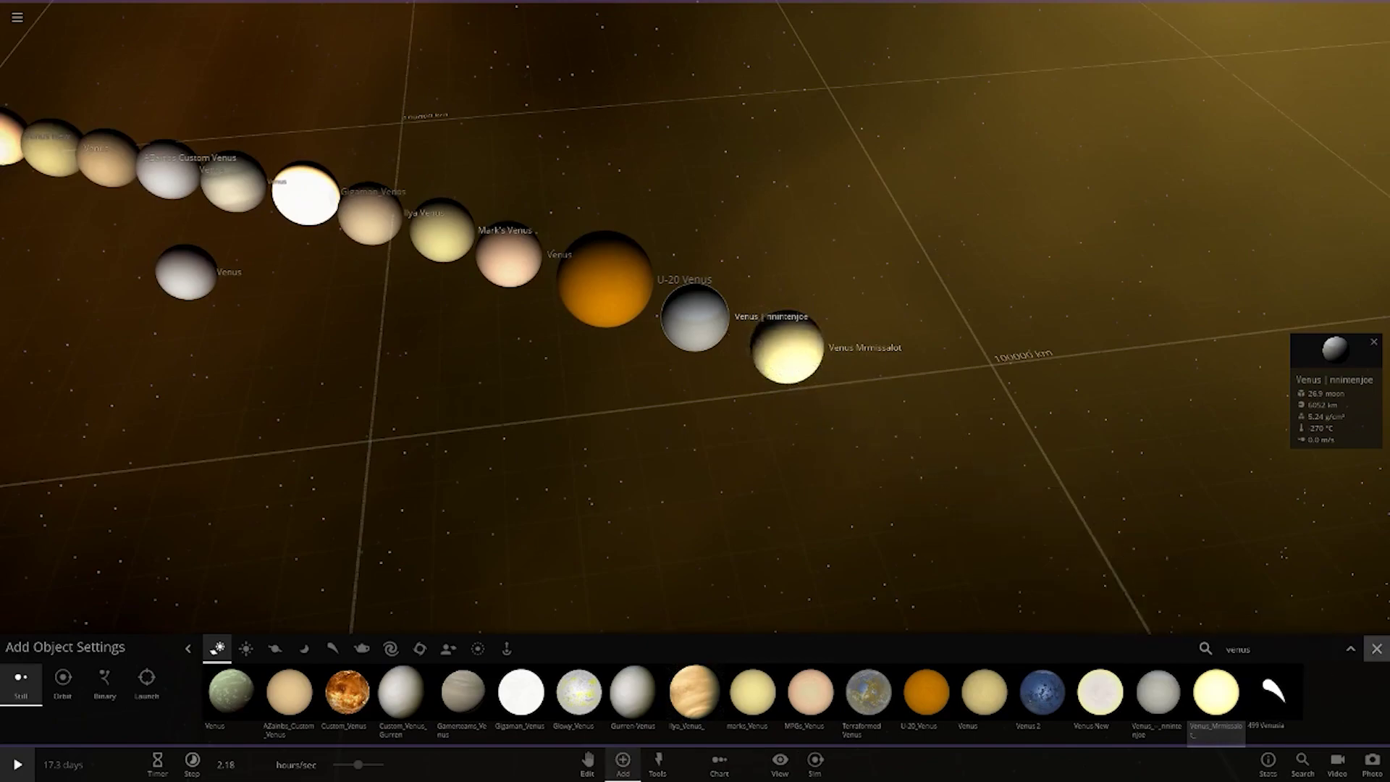
key("Escape")
double_click(786, 359)
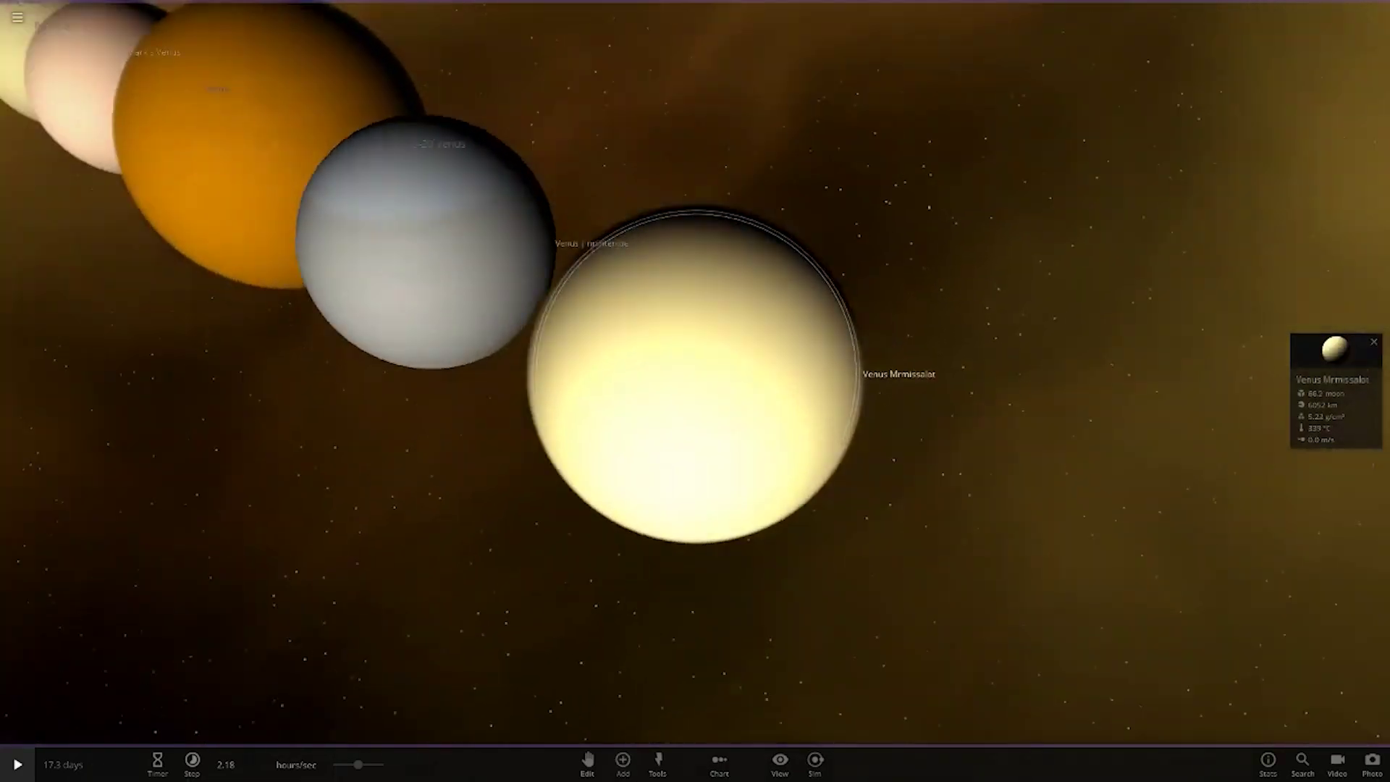
scroll(695, 375, "down", 5)
scroll(695, 375, "down", 5)
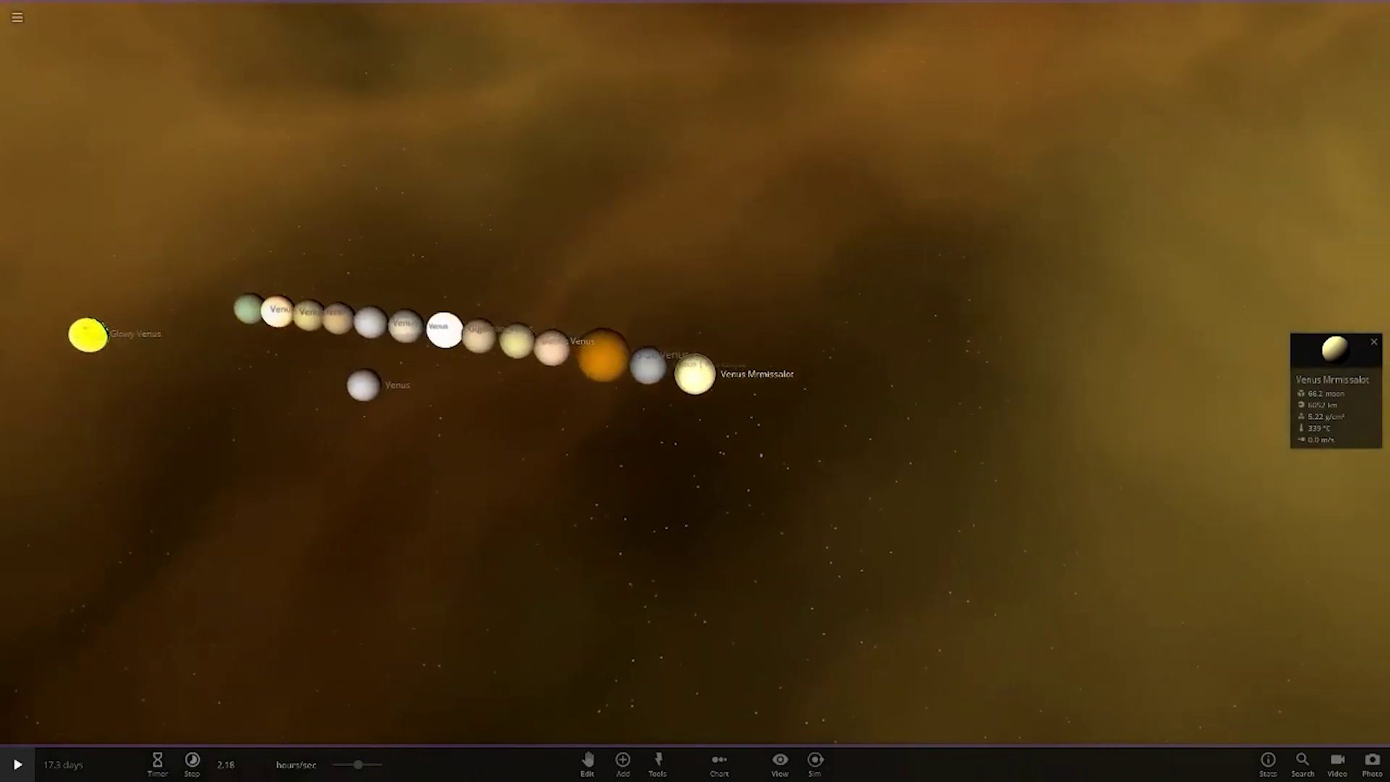
Delete the lone Venus below the row and Glowy Venus, then check scene statistics
left_click(324, 393)
key("Delete")
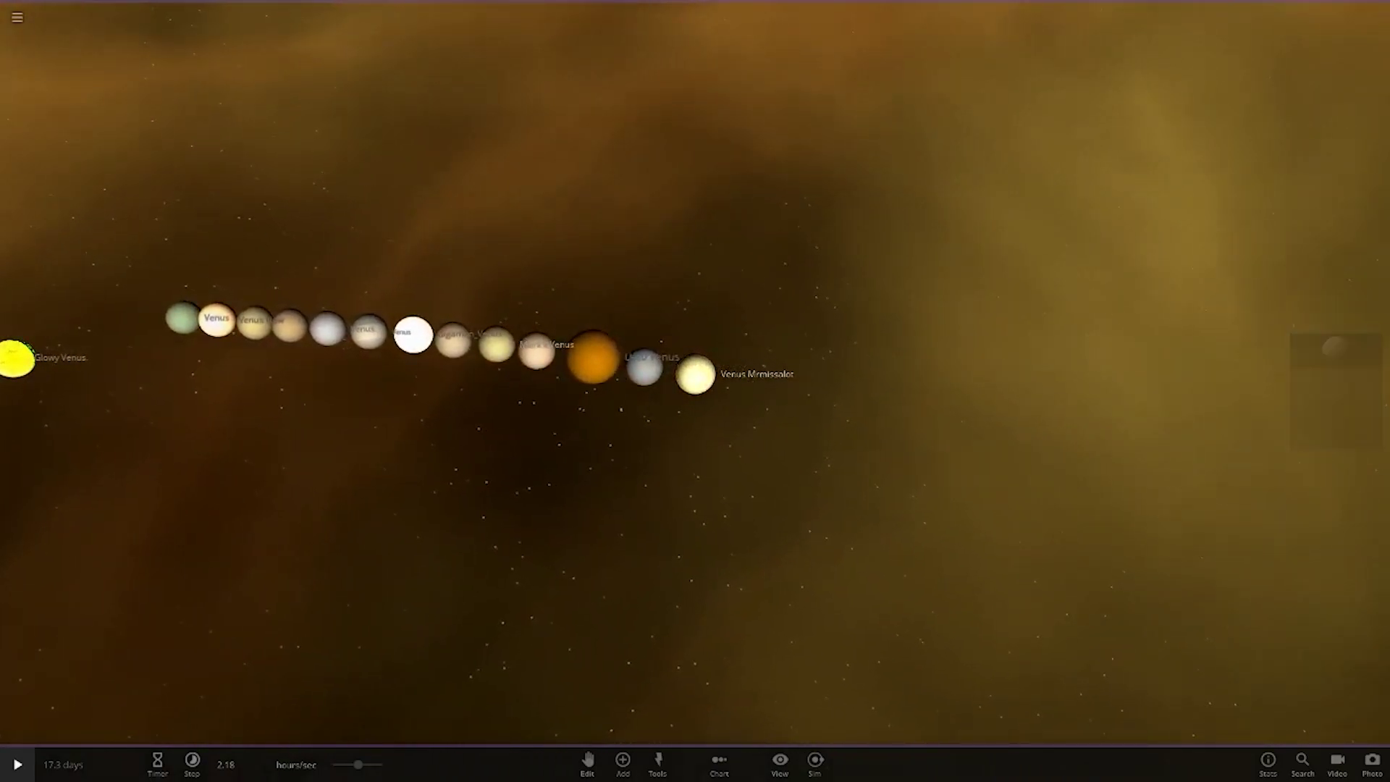
left_click(17, 358)
key("Delete")
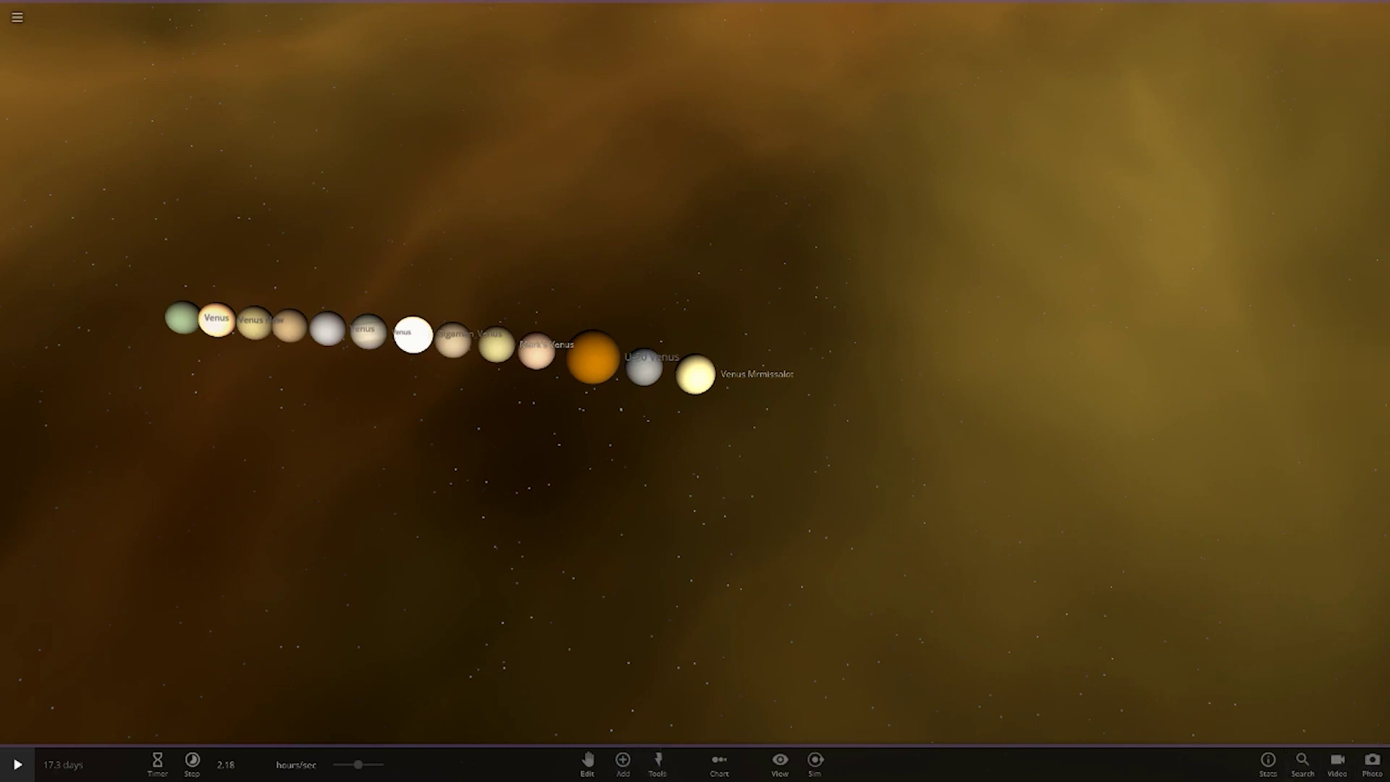
left_click(1267, 760)
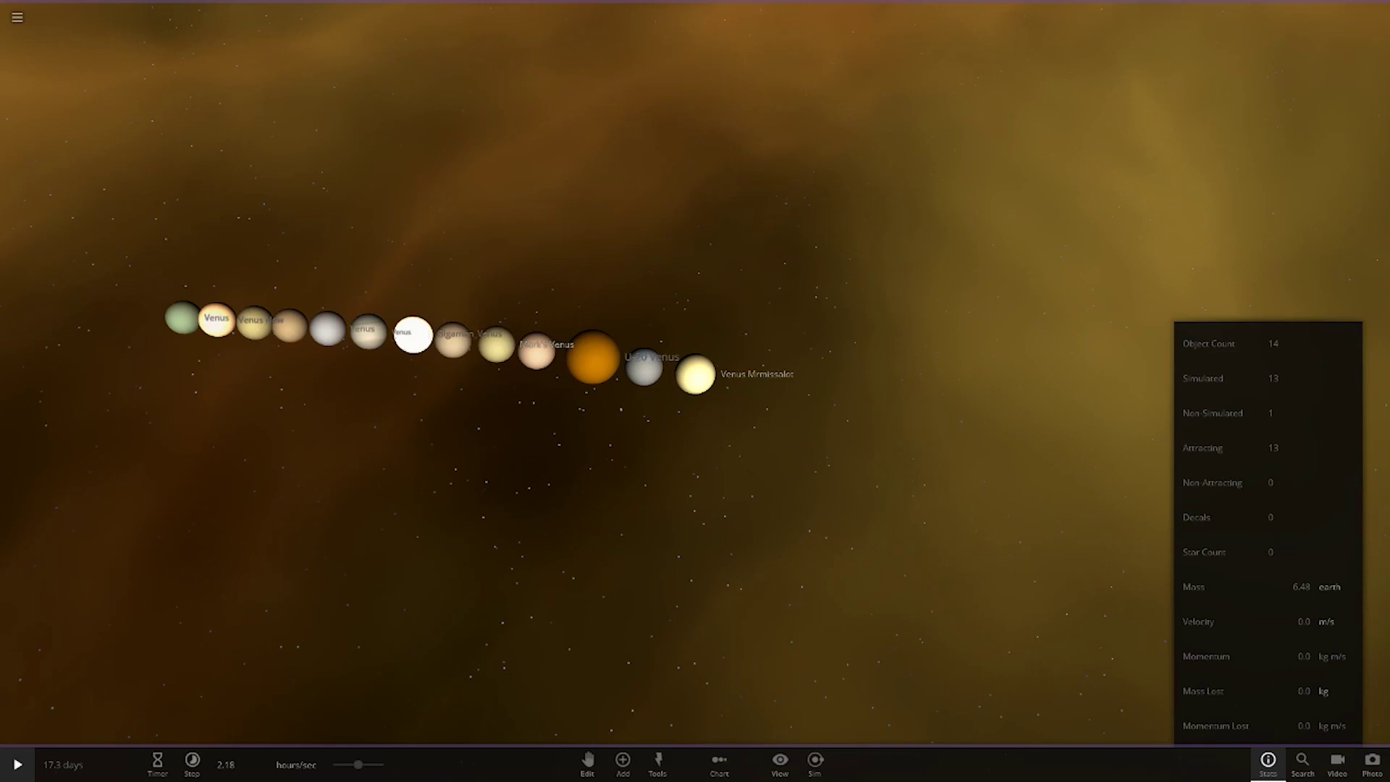
Arrange the planets in a 1D row by radius and set U-20 Venus's radius to 6000 km
left_click(1268, 760)
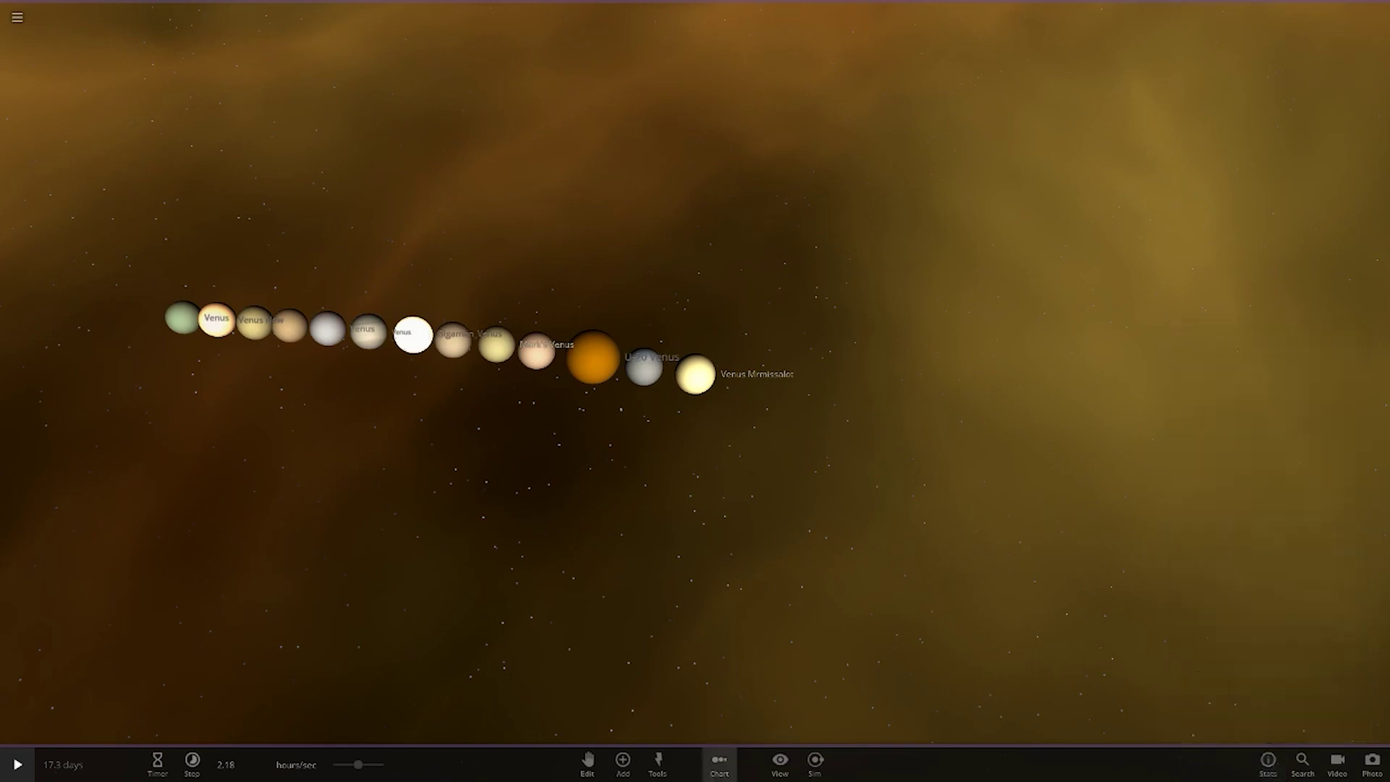
left_click(719, 763)
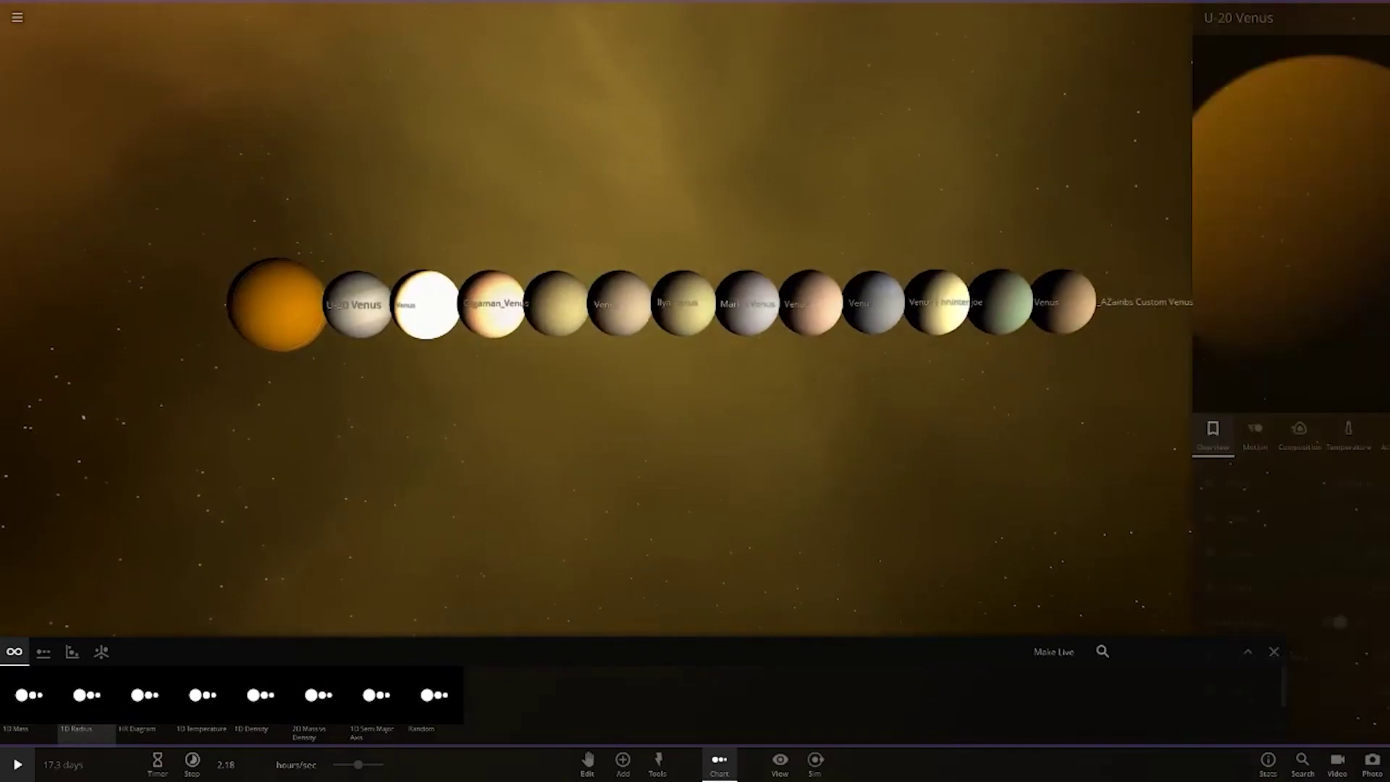
left_click(1304, 554)
type("6000")
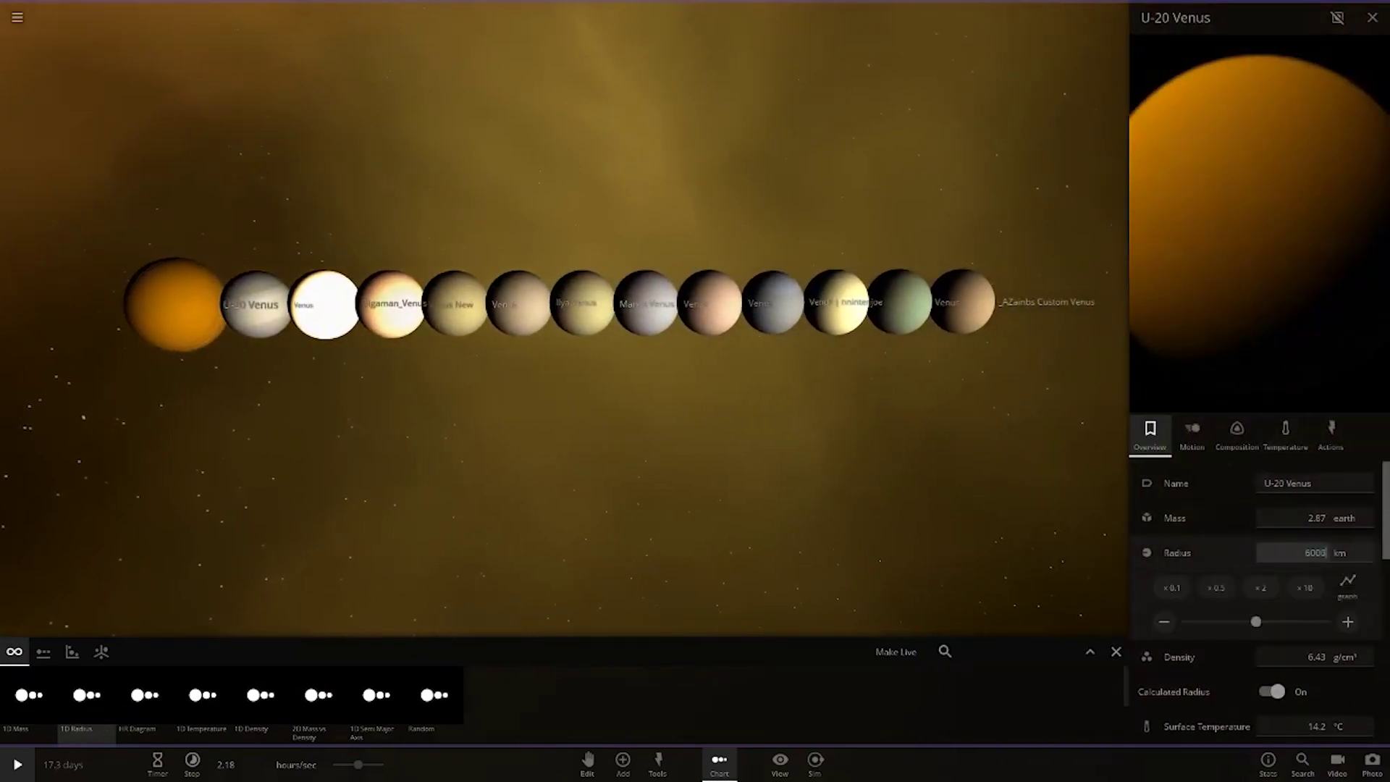
key("Return")
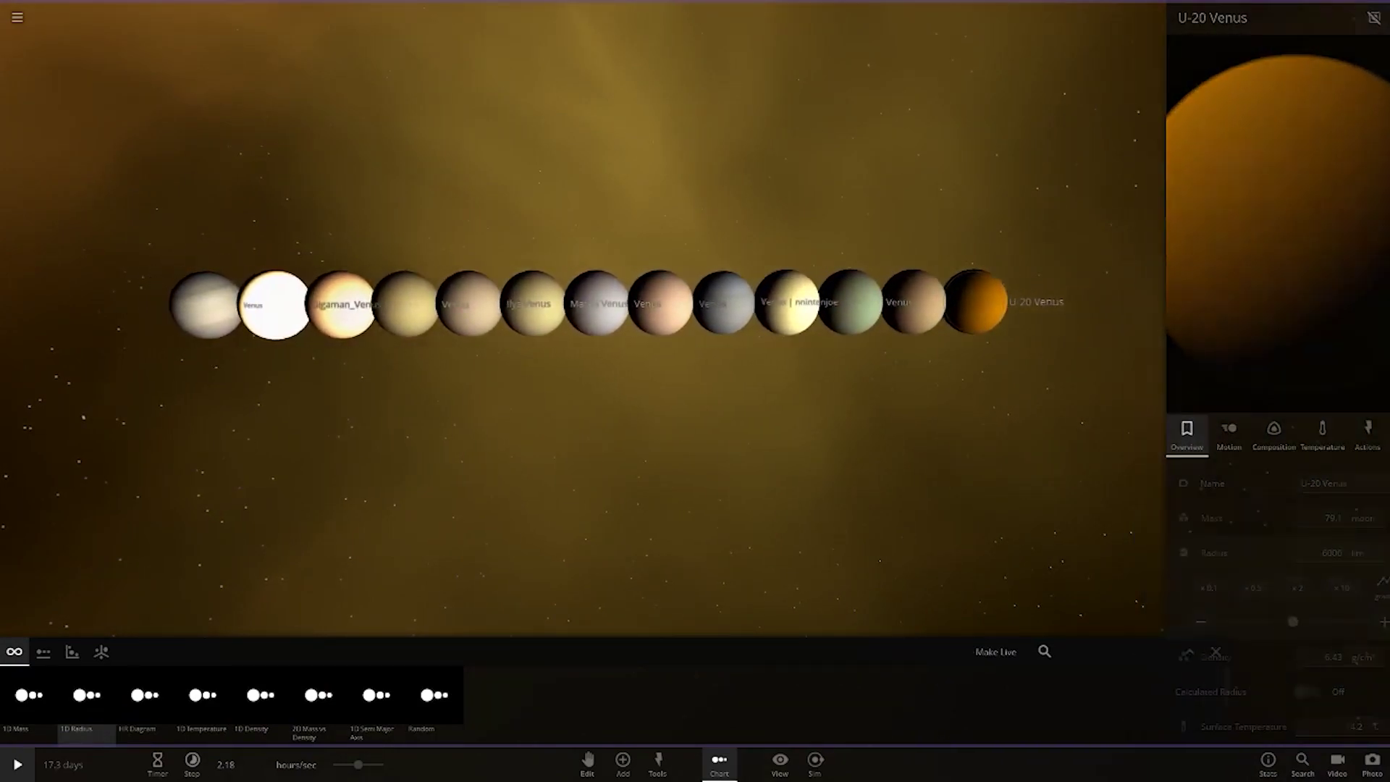
scroll(695, 304, "up", 5)
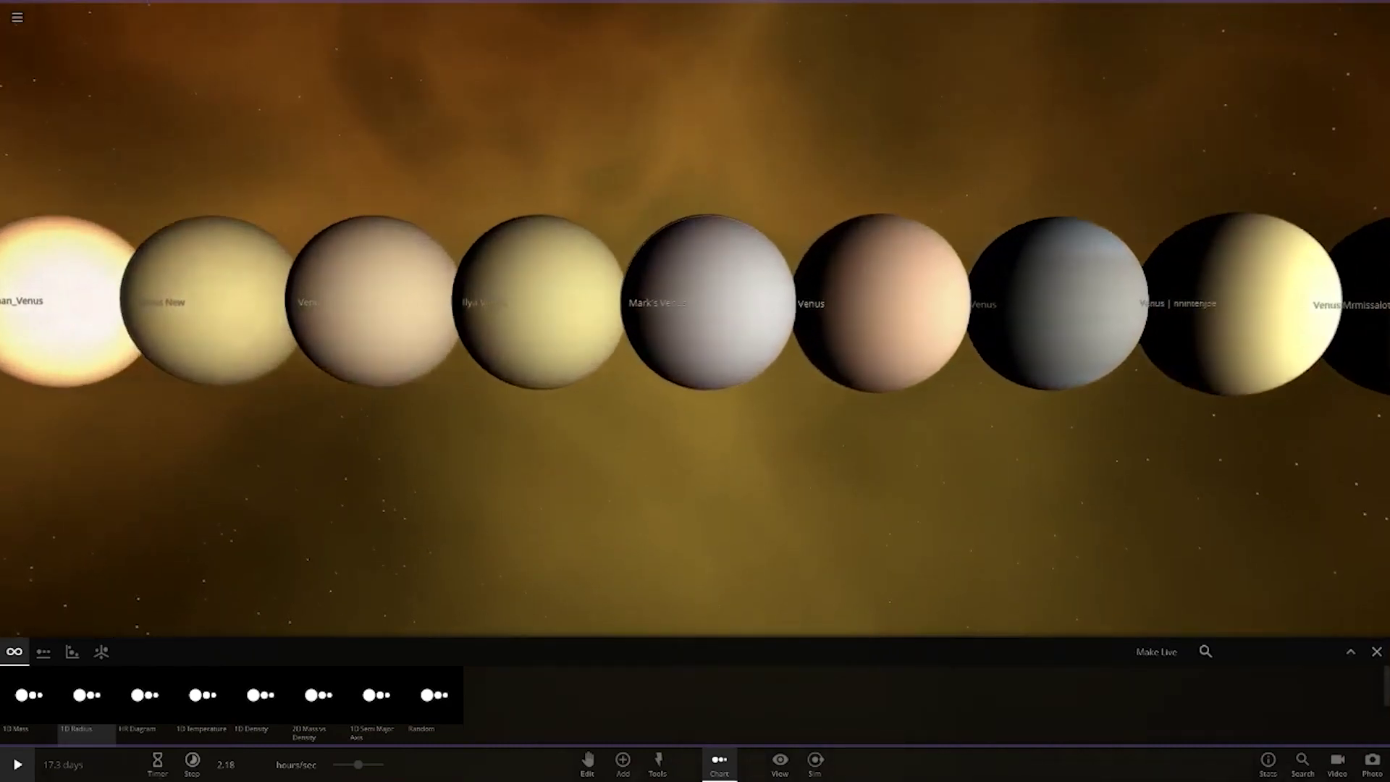
scroll(695, 325, "down", 5)
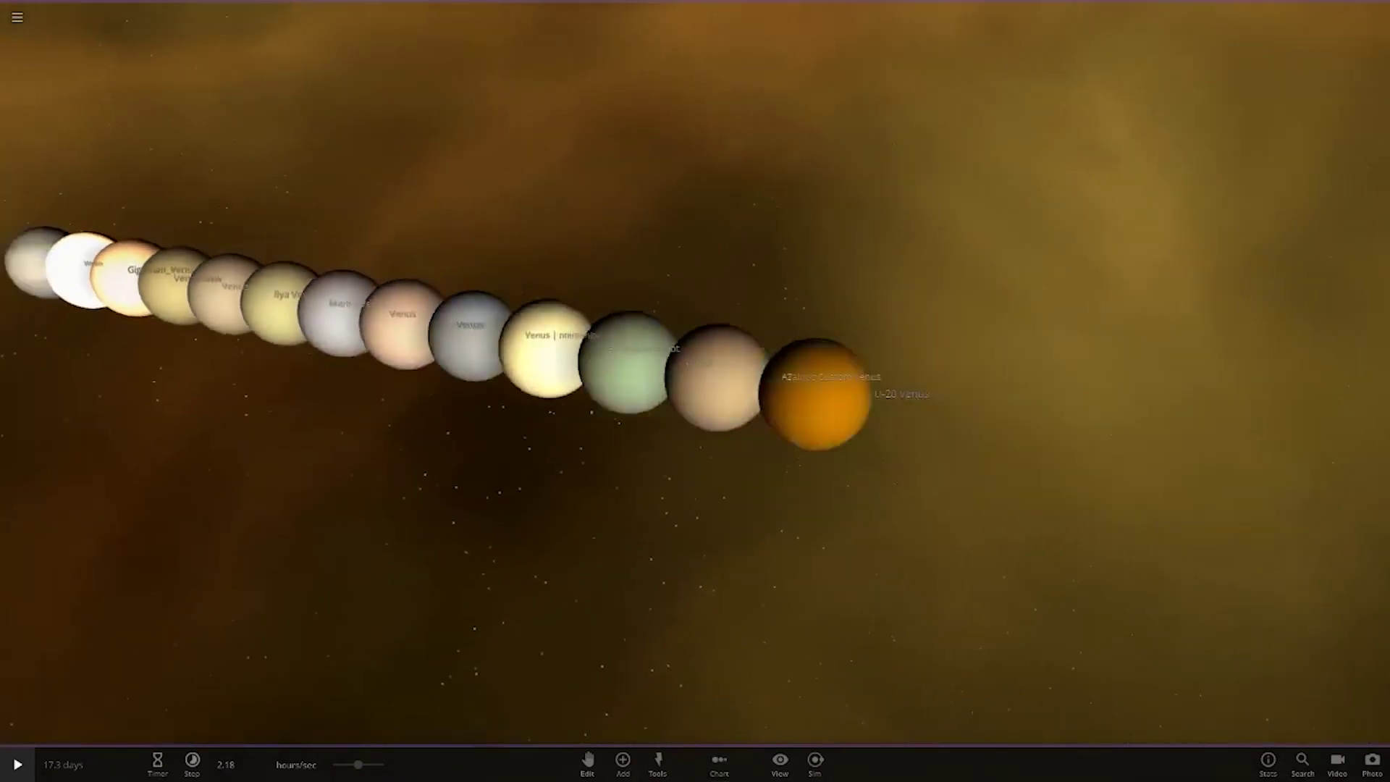
scroll(695, 326, "down", 5)
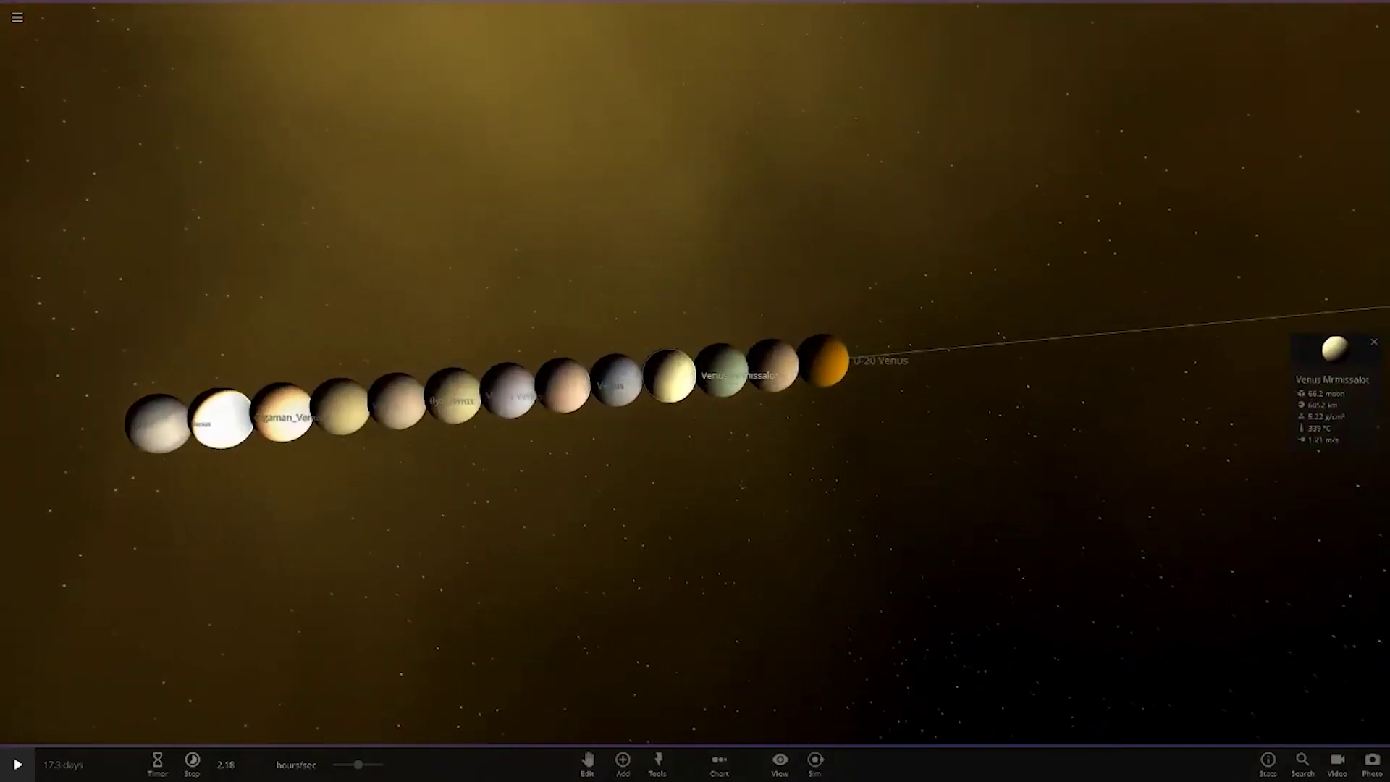
Move Venus Mrmissalot and another Venus out to the right end of the row
left_click(588, 760)
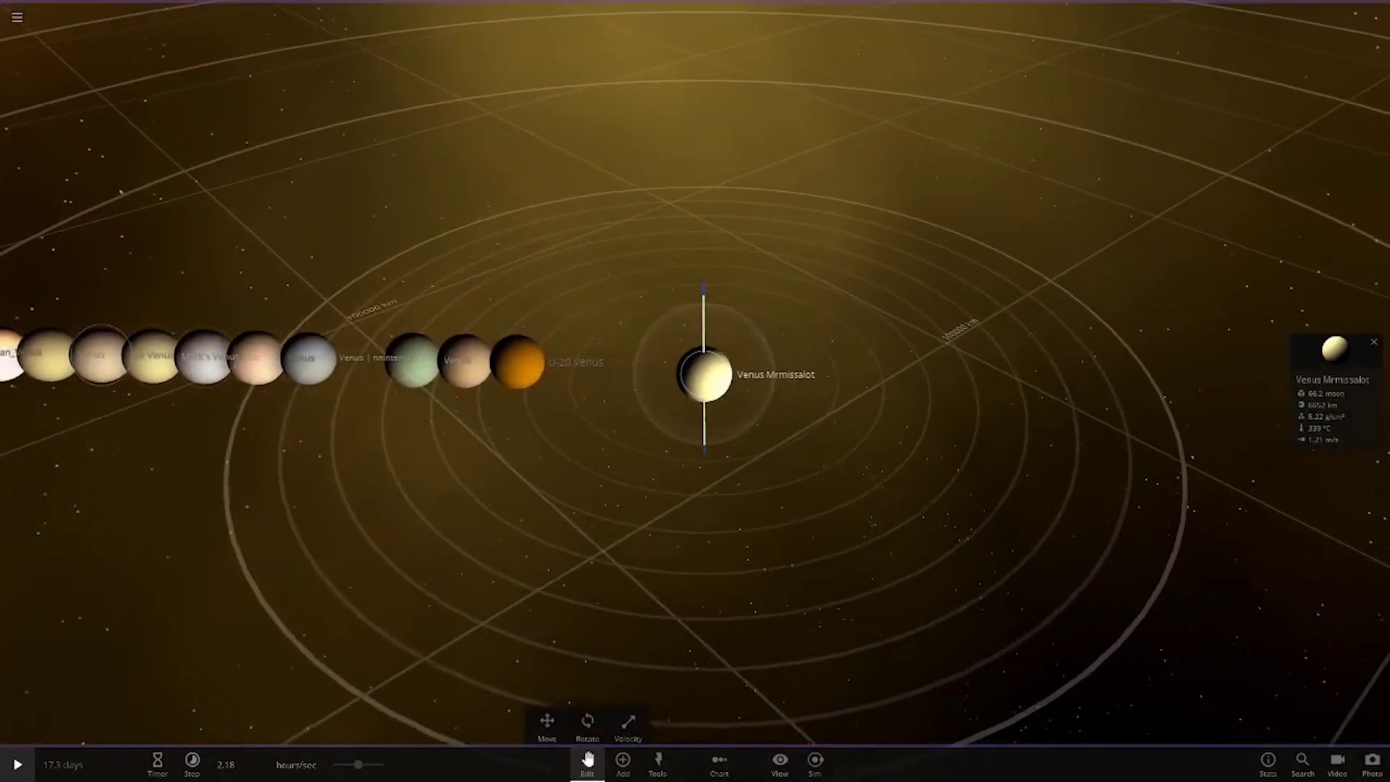
mouse_move(645, 370)
left_mouse_down()
mouse_move(1173, 388)
mouse_move(1152, 388)
left_mouse_up()
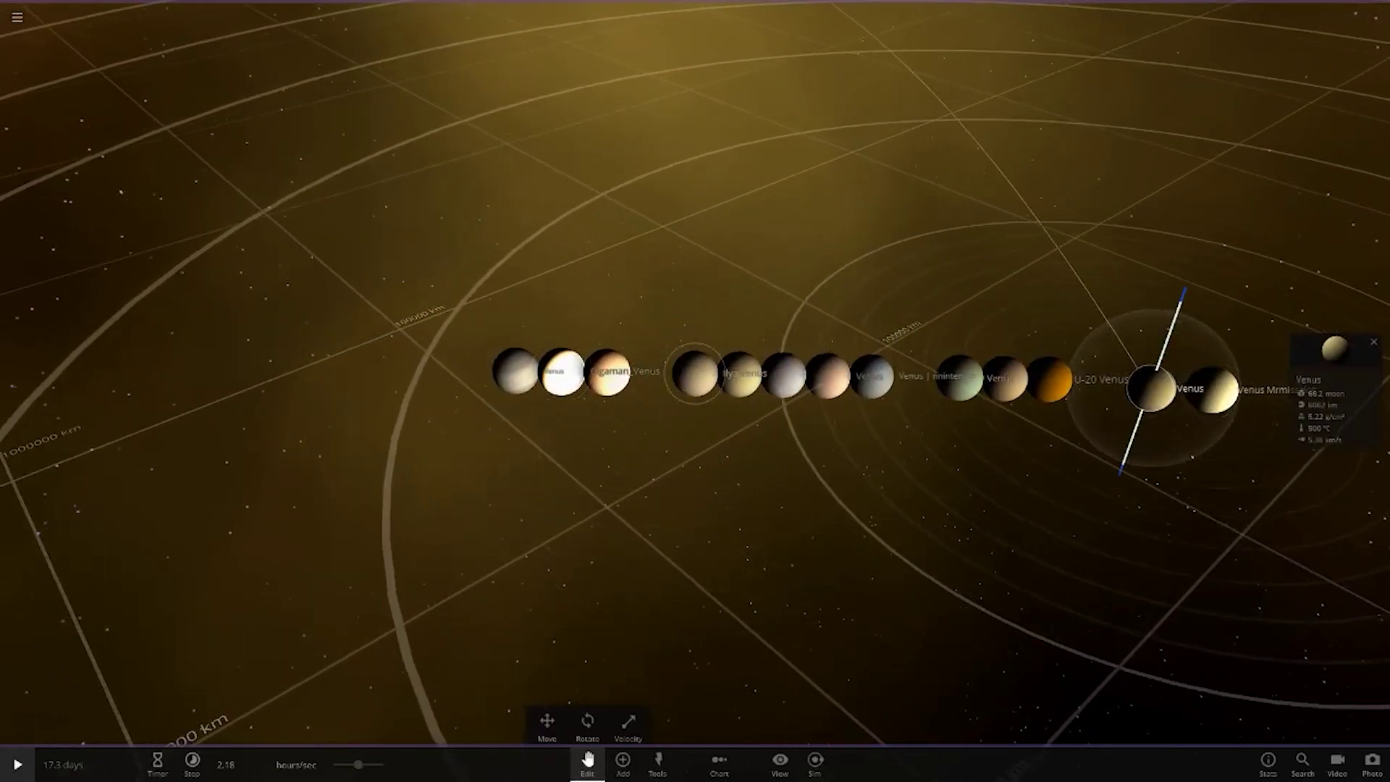
left_click(740, 375)
left_click_drag(738, 375, 1268, 391)
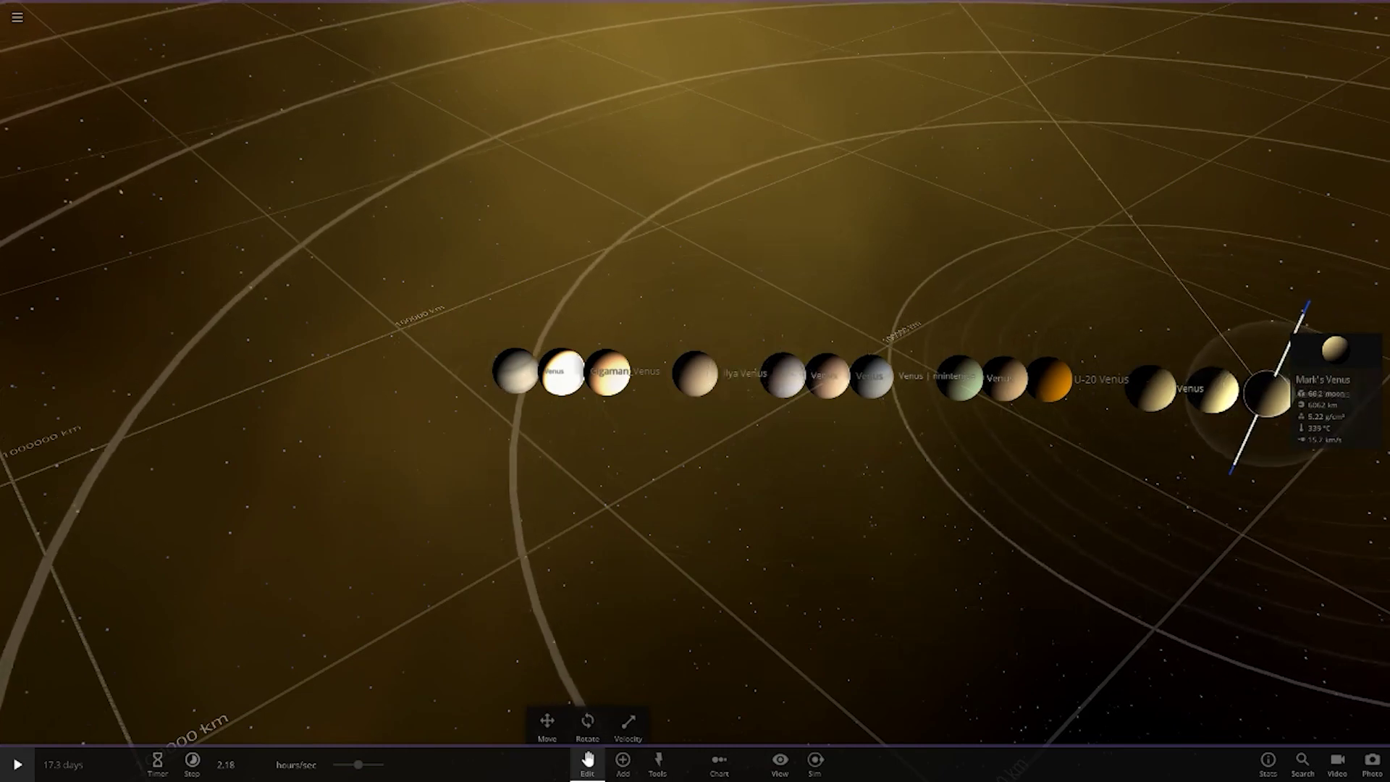
Move Gigaman_Venus to a new spot and drag Ilya Venus back into the row
mouse_move(563, 371)
left_mouse_down()
mouse_move(670, 304)
mouse_move(557, 371)
left_mouse_up()
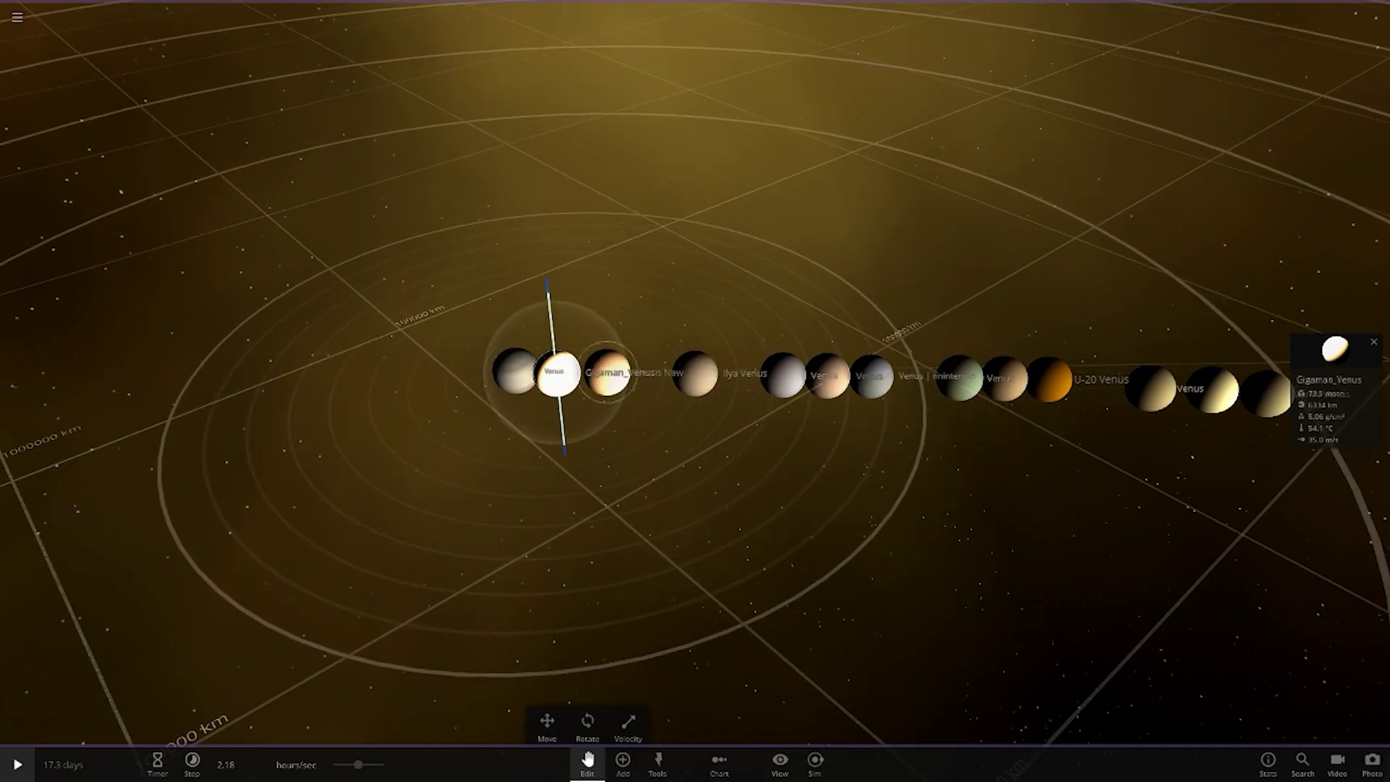
double_click(695, 373)
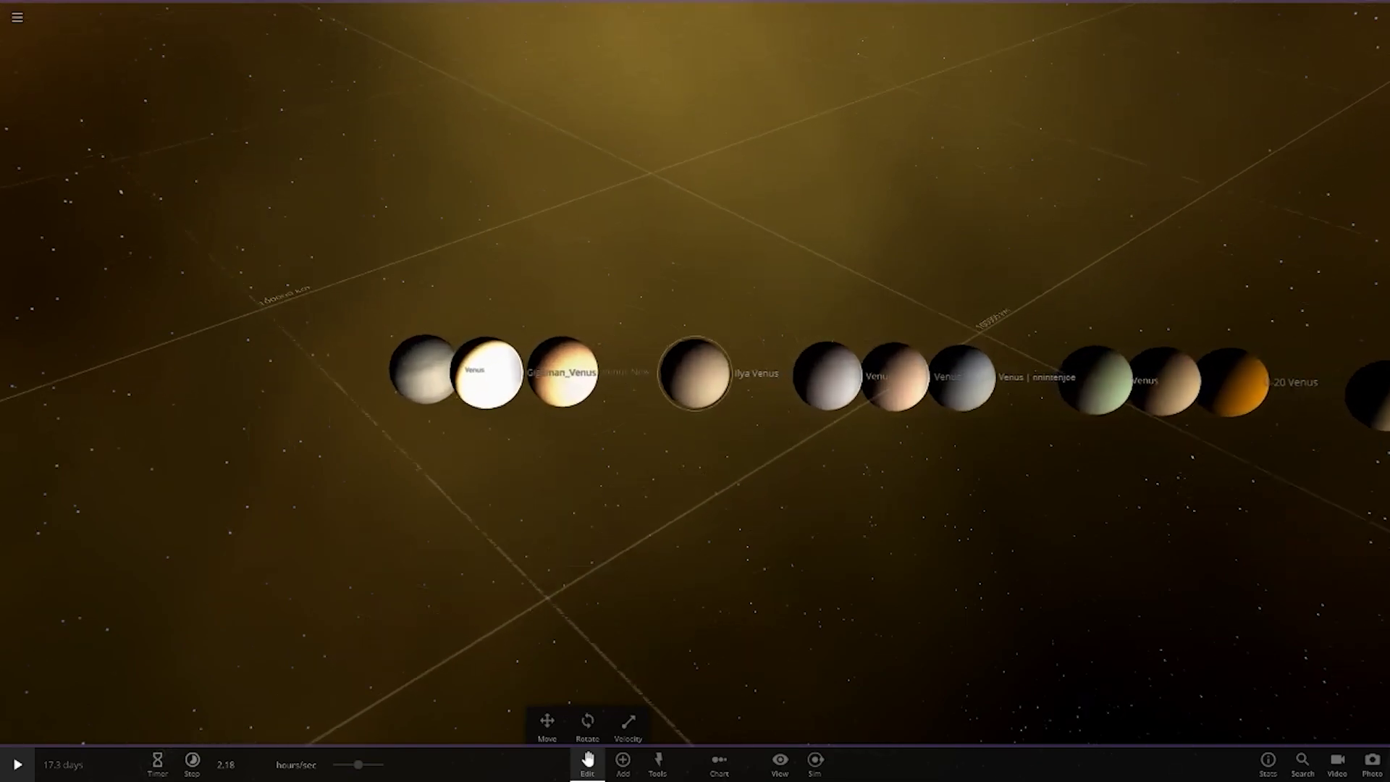
left_click_drag(695, 373, 838, 380)
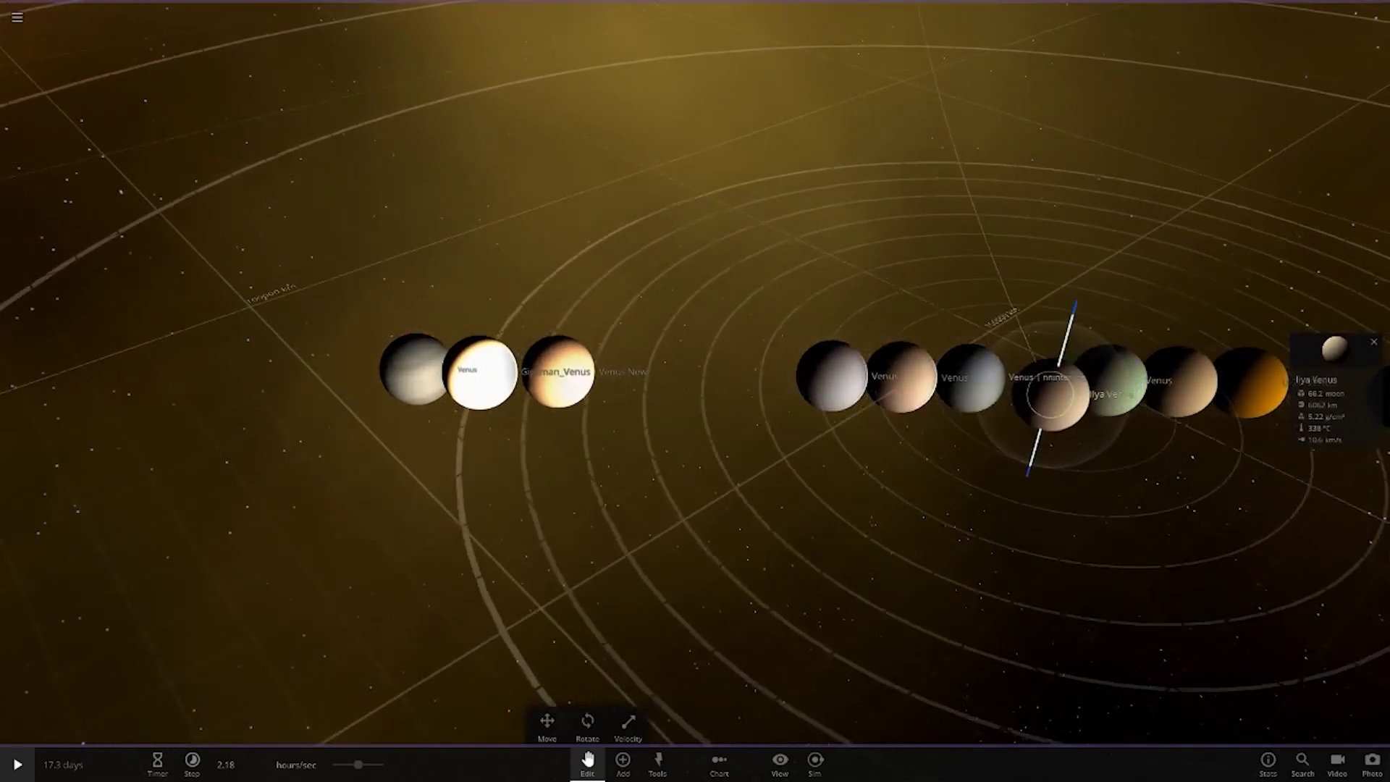